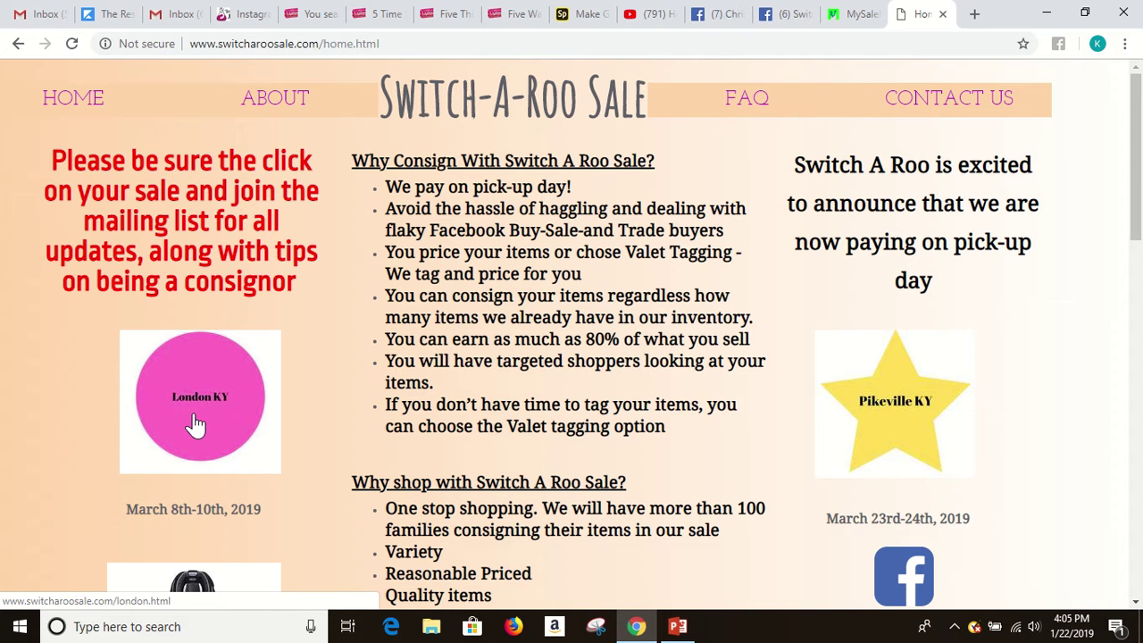
# Open the item-entry sign-in for the Pikeville KY sale and log in with the prefilled consignor credentials
pyautogui.click(900, 409)
pyautogui.click(601, 332)
pyautogui.scroll(-2, 518, 409)
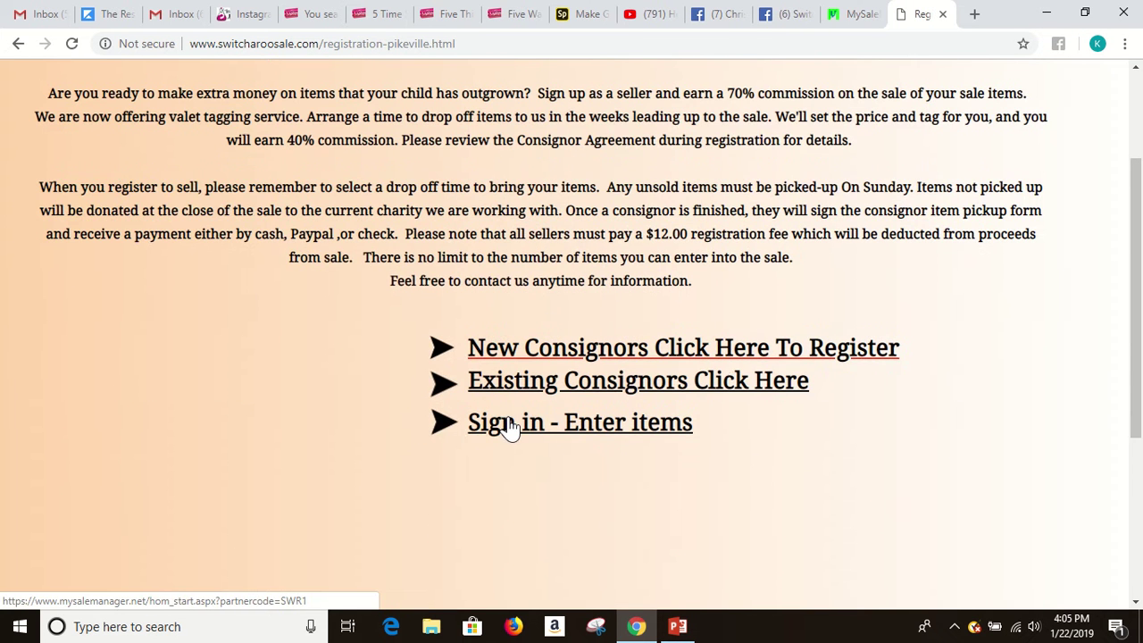
pyautogui.click(511, 427)
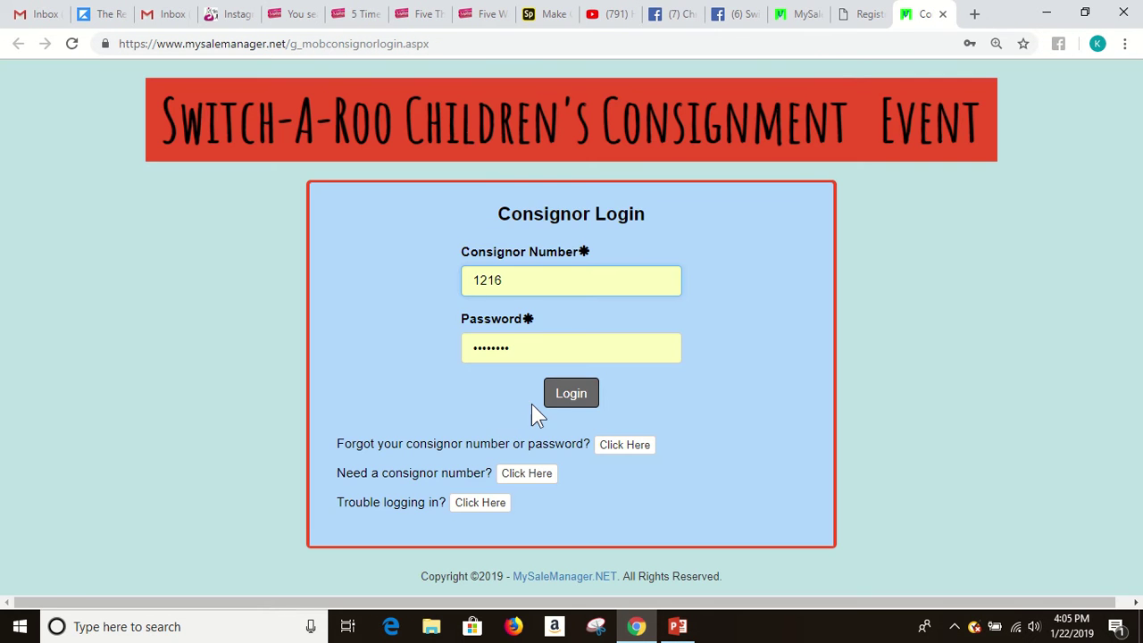
pyautogui.click(579, 402)
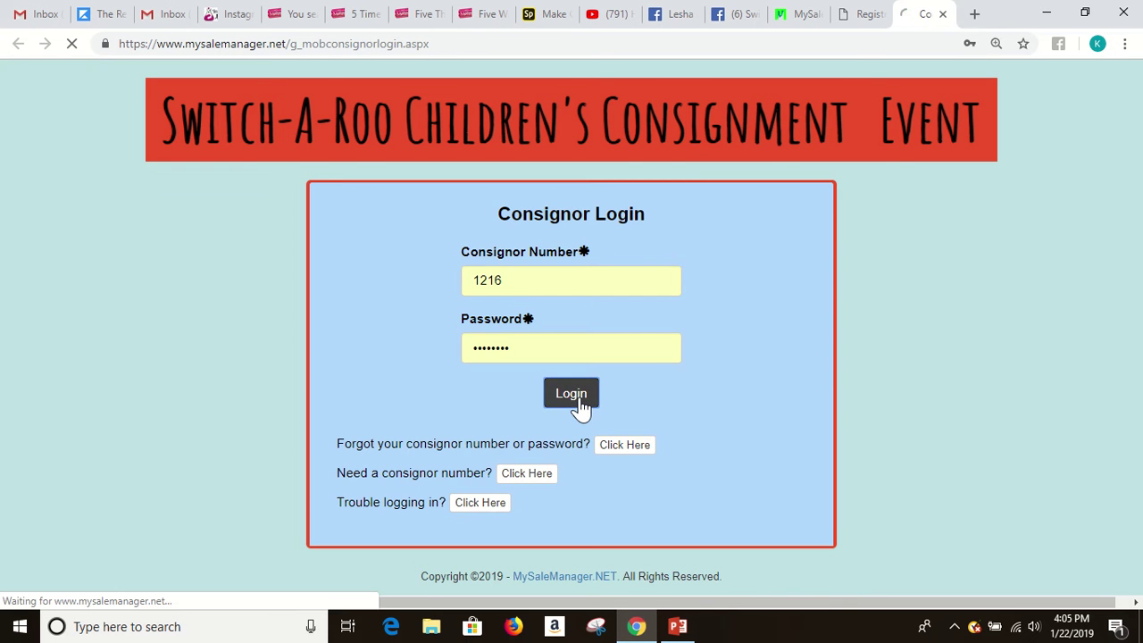
# Review the consignor homepage's account, status and appointment sections, and open Work With Consigned Inventory
pyautogui.scroll(-1, 576, 406)
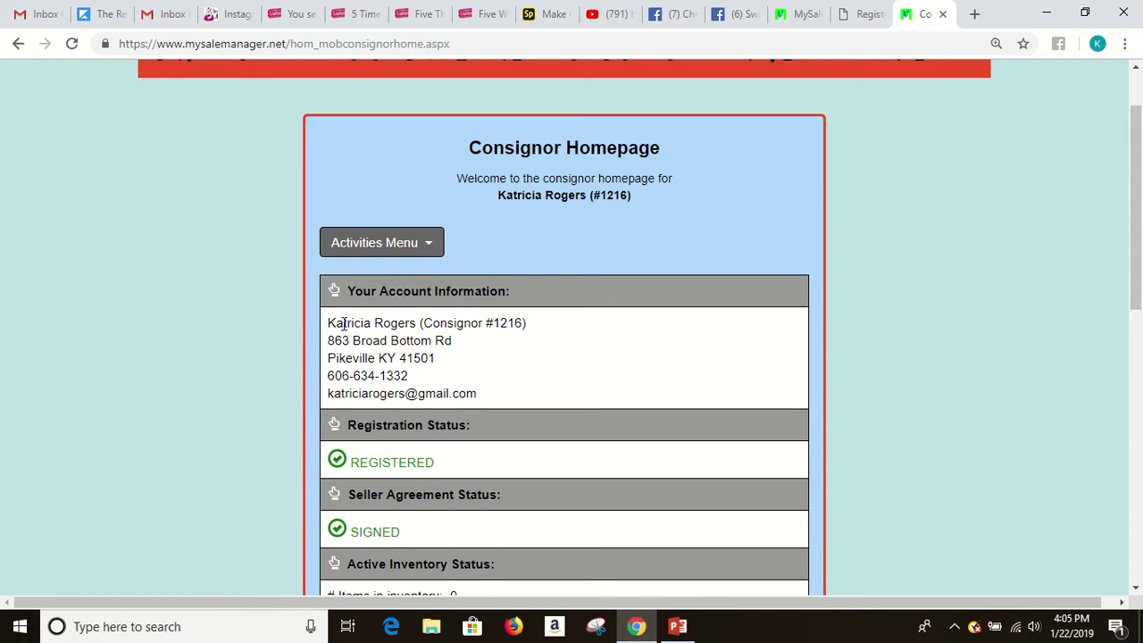
pyautogui.scroll(-2, 338, 362)
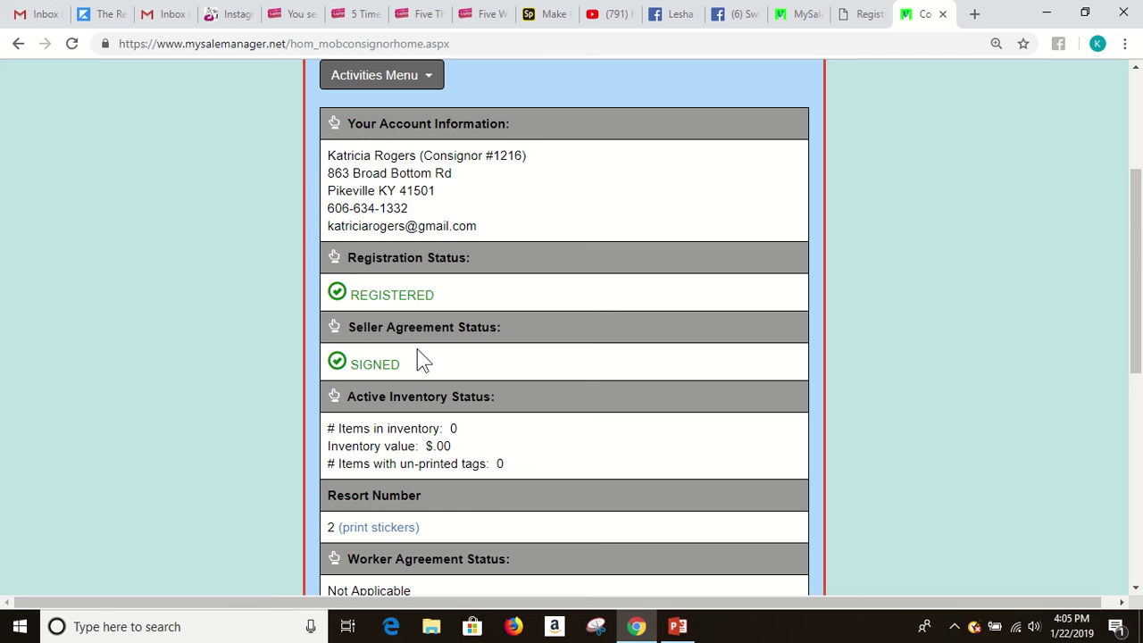
pyautogui.scroll(-3, 417, 350)
pyautogui.scroll(-1, 424, 350)
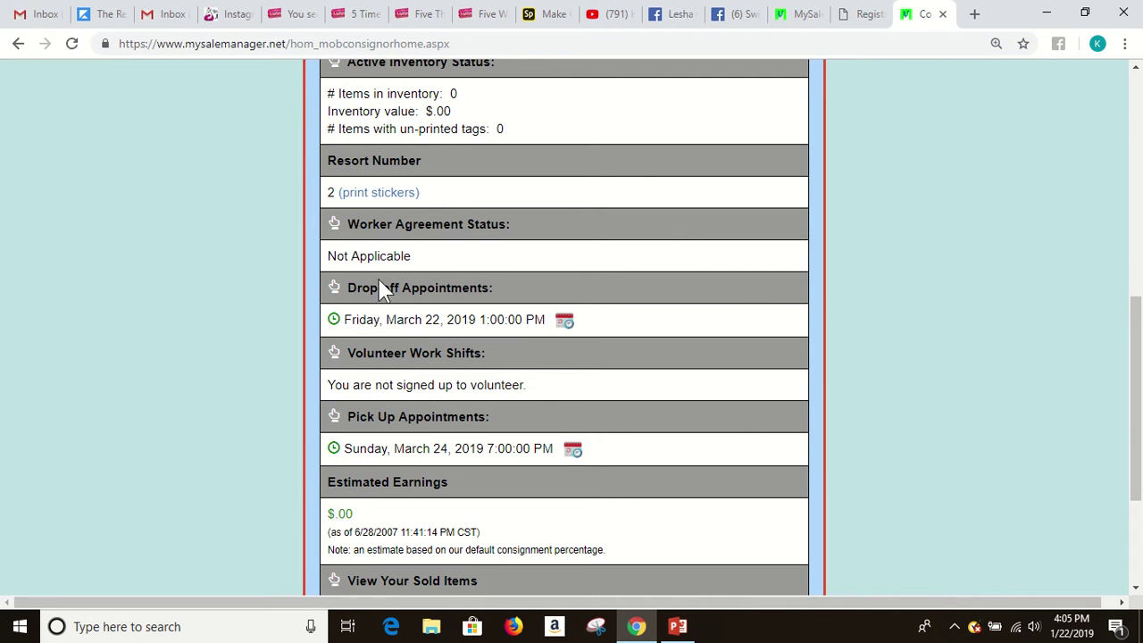
pyautogui.scroll(5, 353, 383)
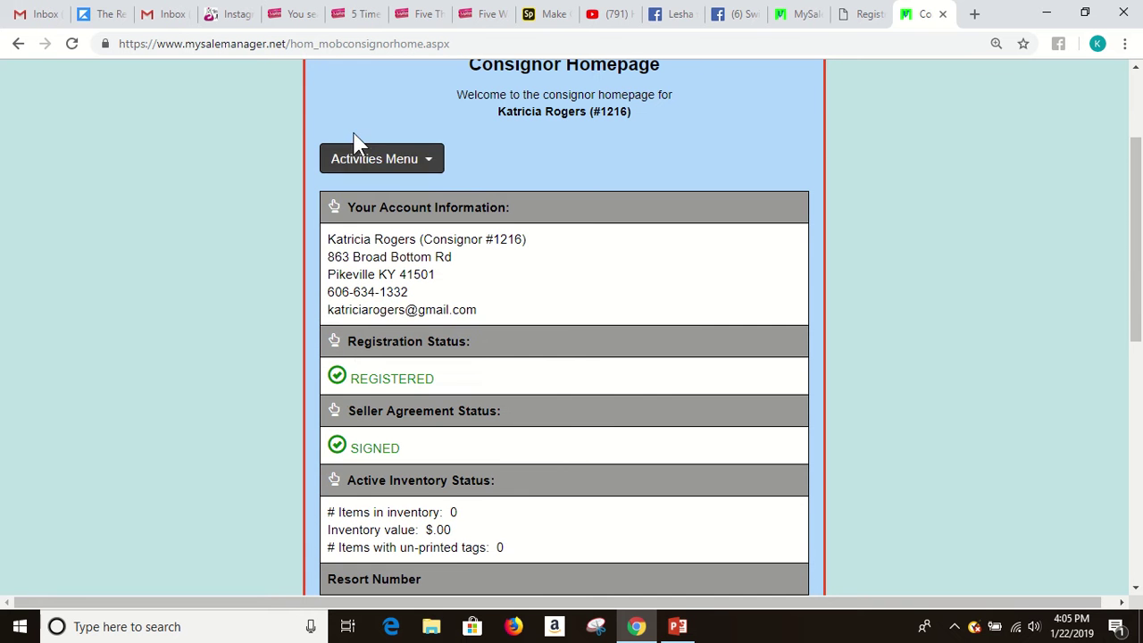
pyautogui.click(433, 166)
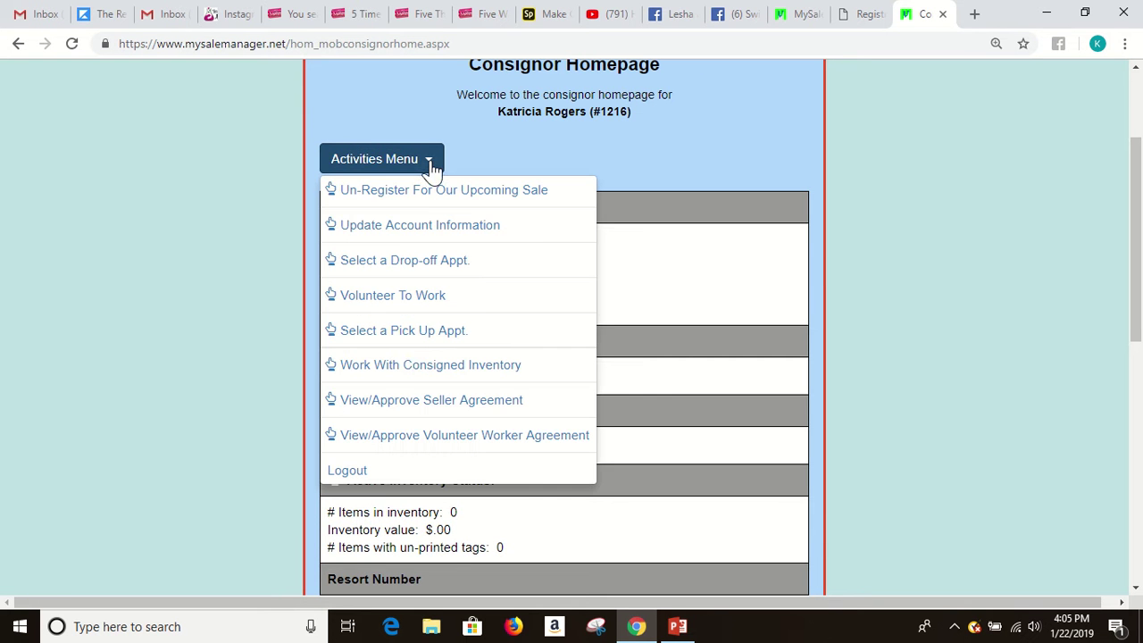
pyautogui.click(414, 366)
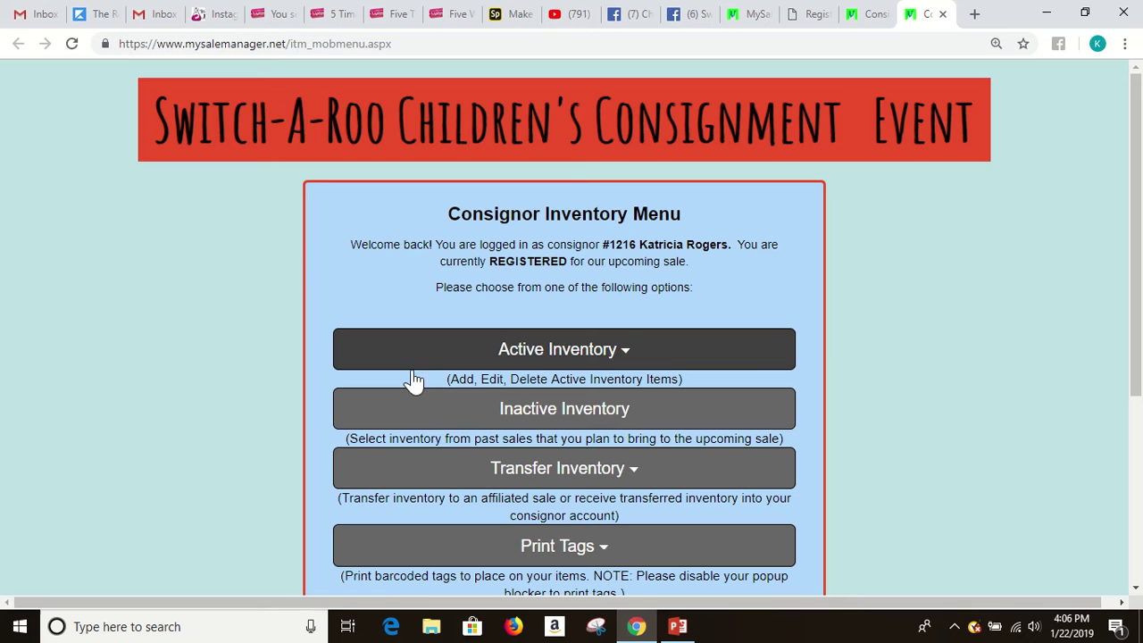
# Open the PC/Laptop version of the Active Inventory and bring up its item entry form
pyautogui.click(623, 355)
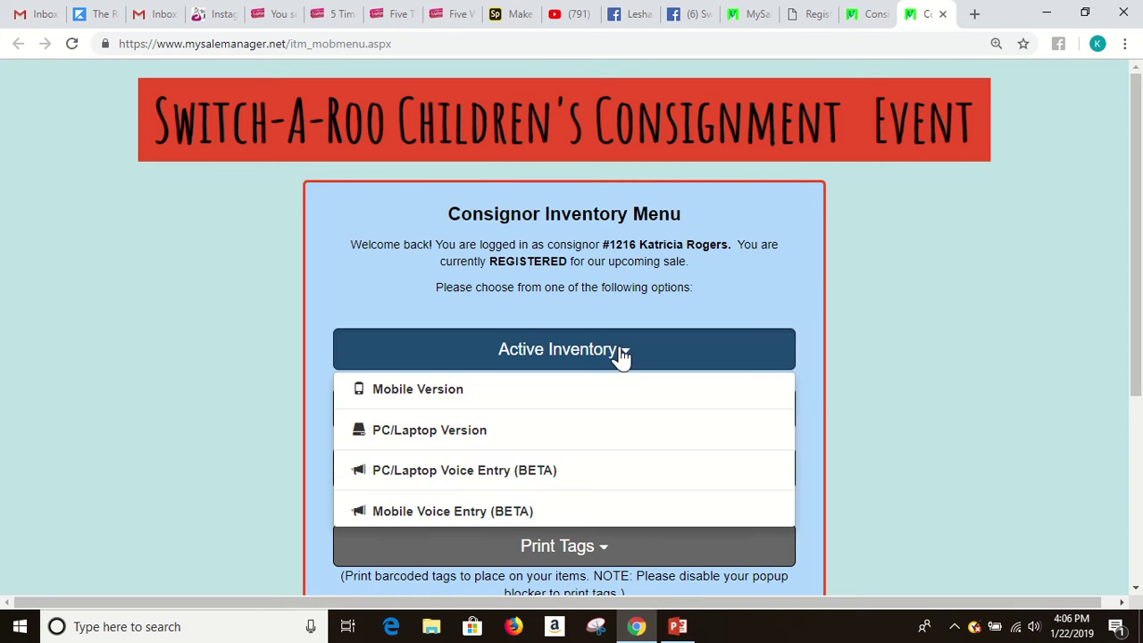
pyautogui.scroll(-1, 613, 359)
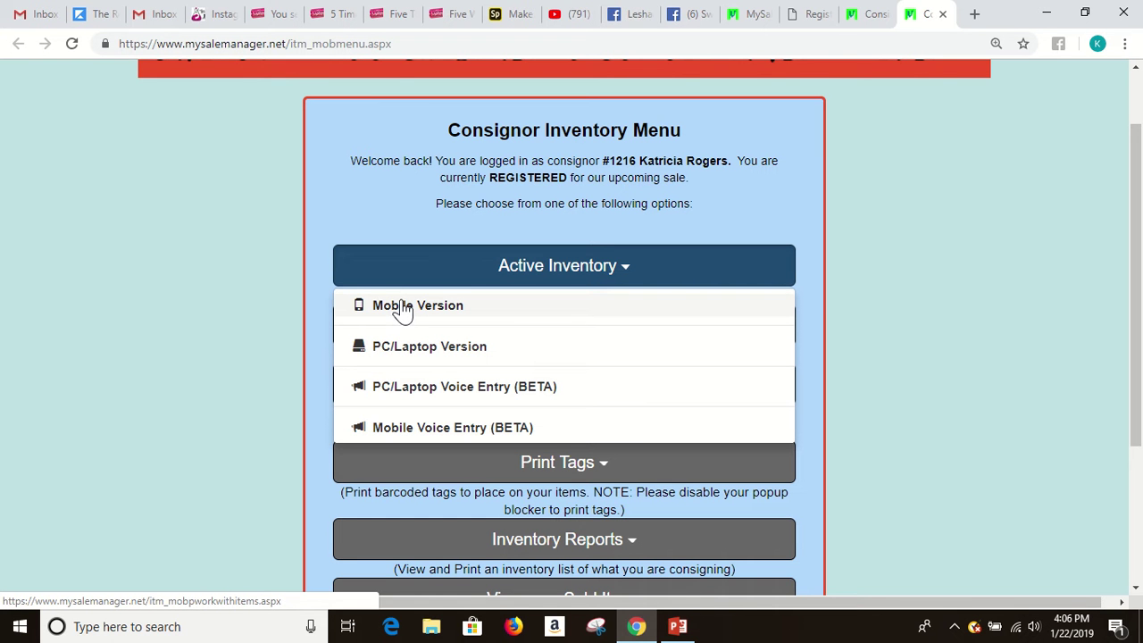
pyautogui.click(407, 354)
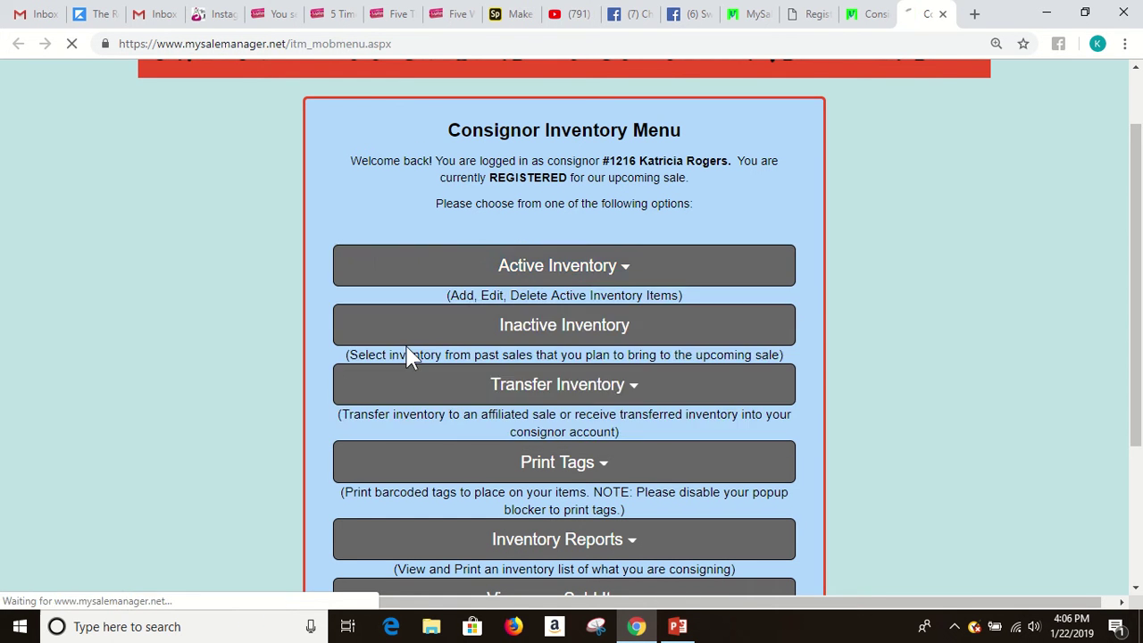
pyautogui.scroll(-3, 689, 329)
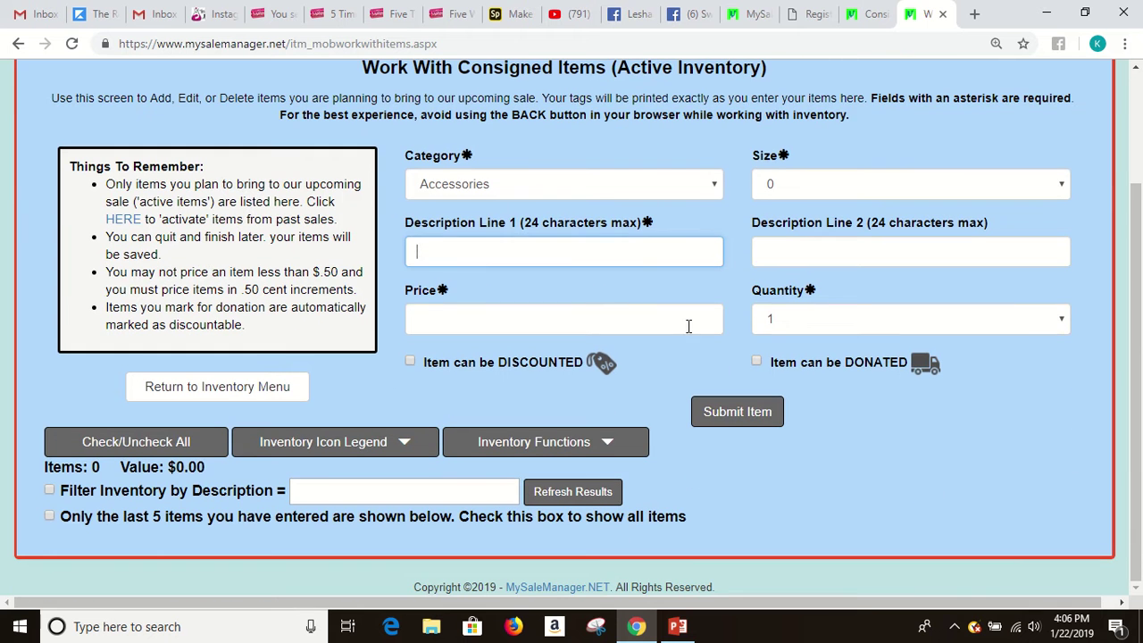
# Look through the available item categories and set the new item's category to DVDs
pyautogui.click(561, 189)
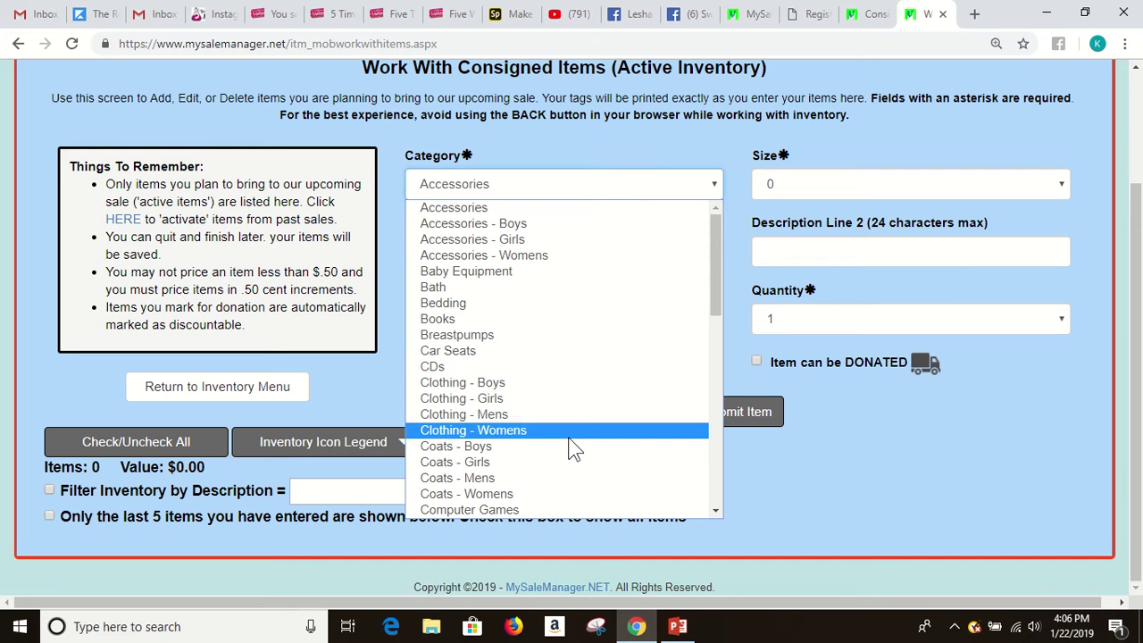
pyautogui.scroll(-2, 571, 451)
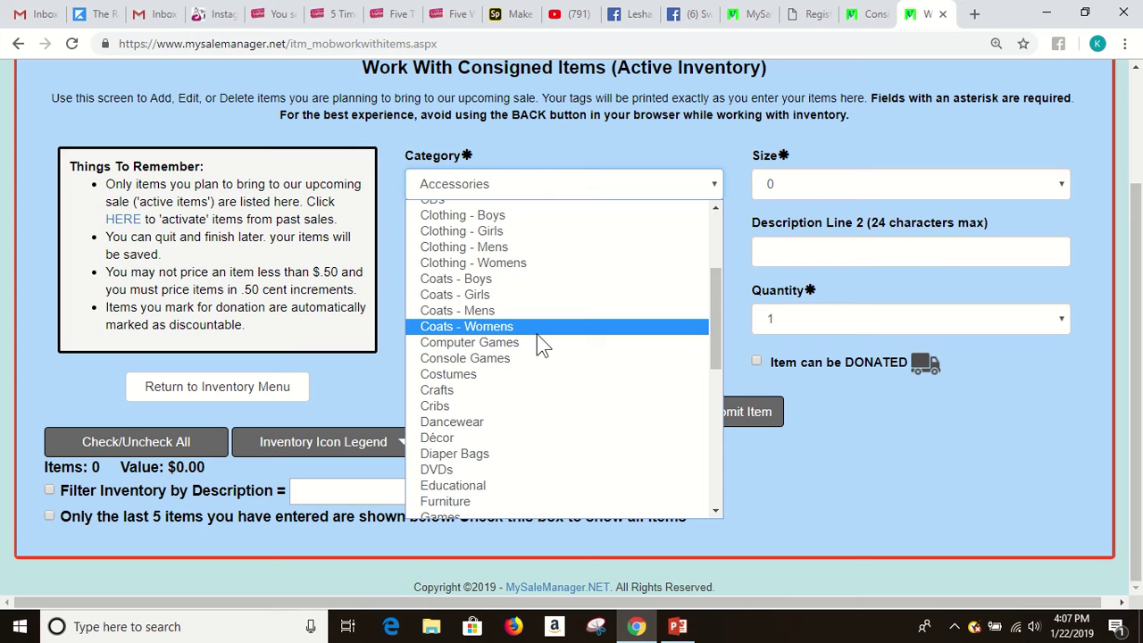
pyautogui.scroll(4, 537, 334)
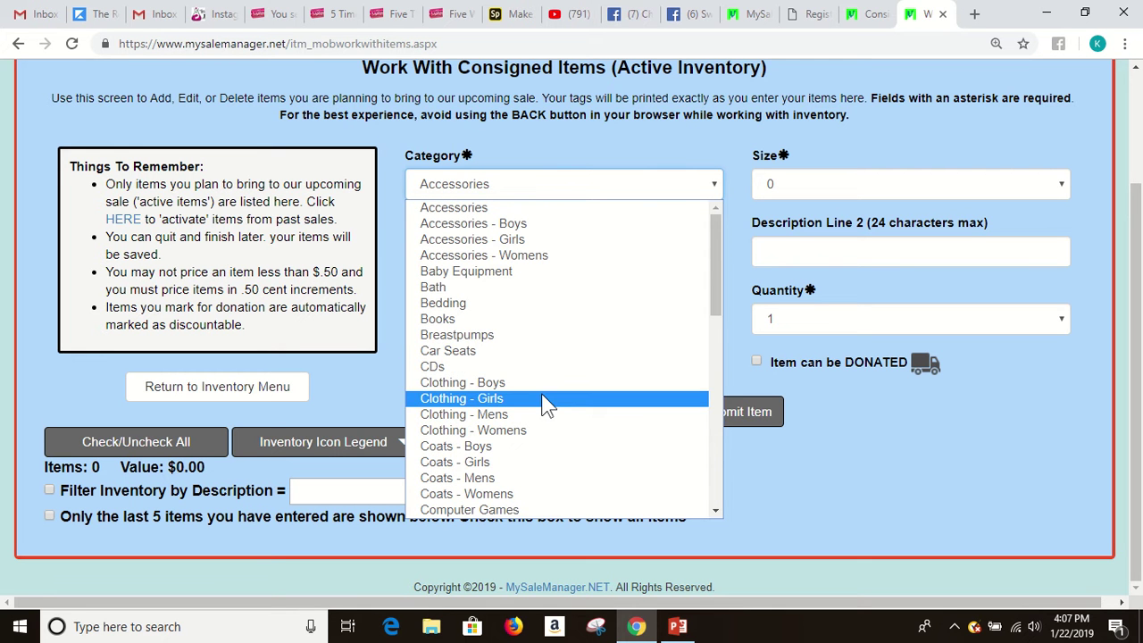
pyautogui.scroll(-4, 545, 401)
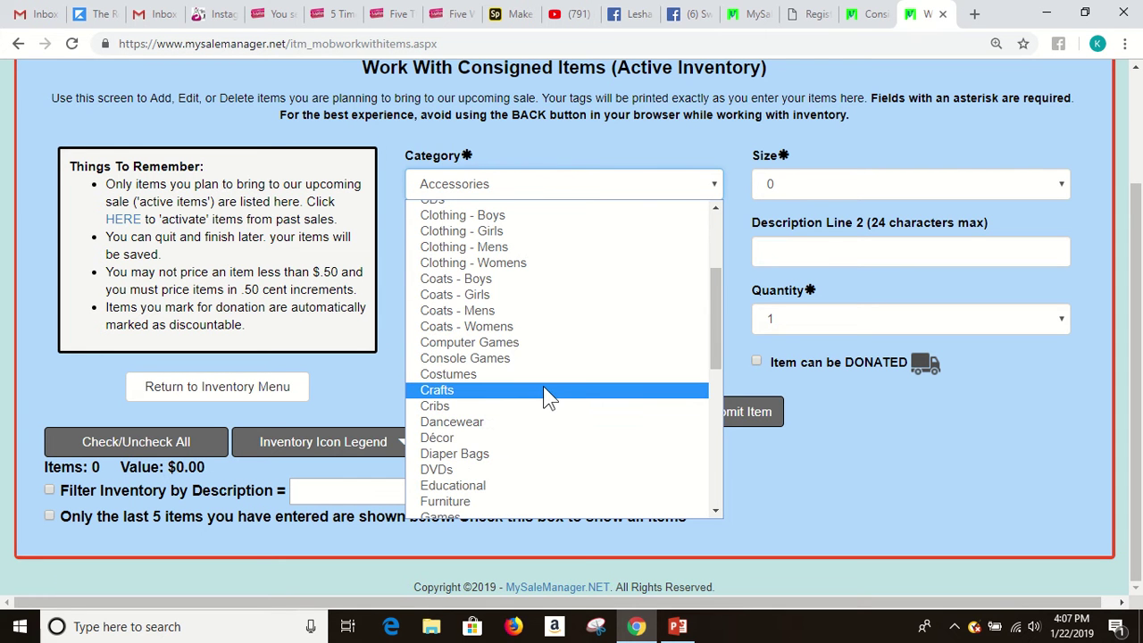
pyautogui.press('Up')
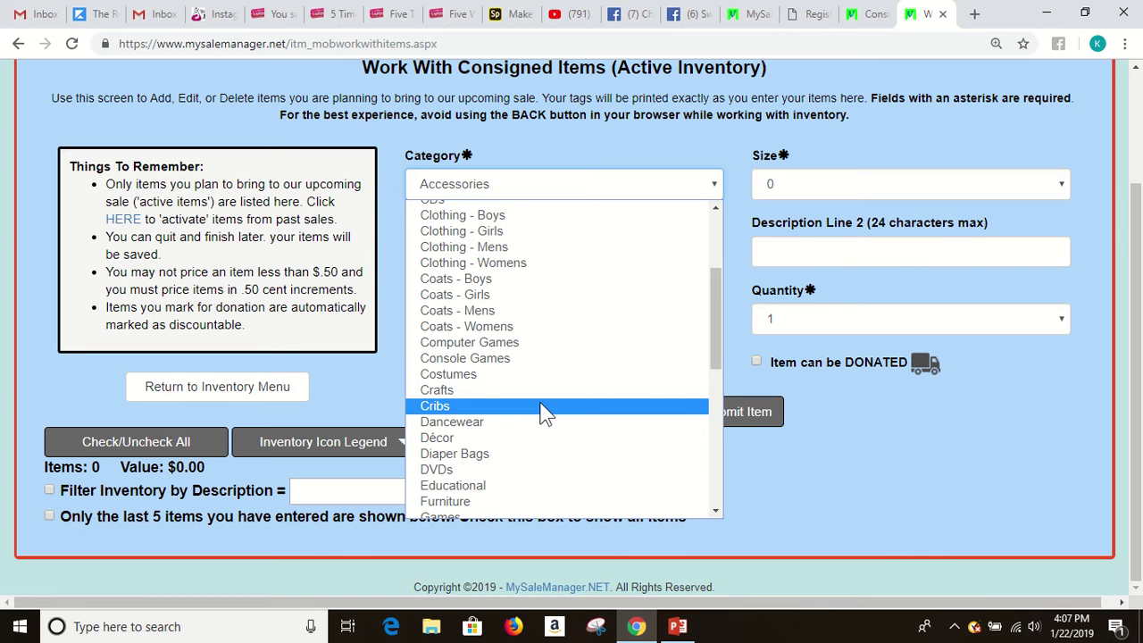
pyautogui.scroll(-2, 542, 413)
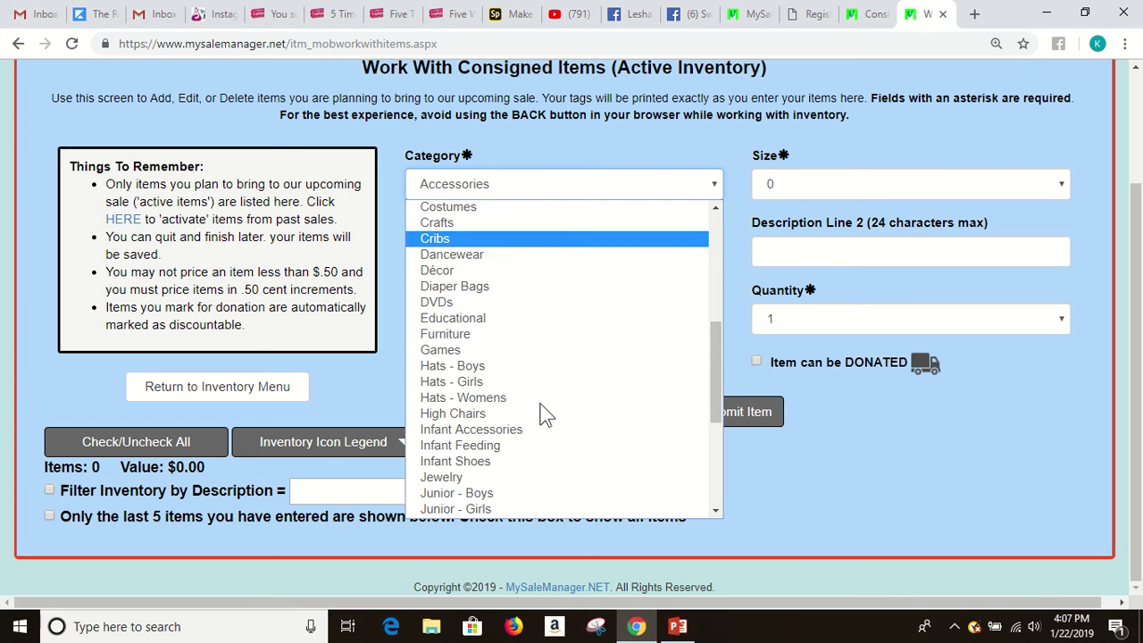
pyautogui.click(549, 304)
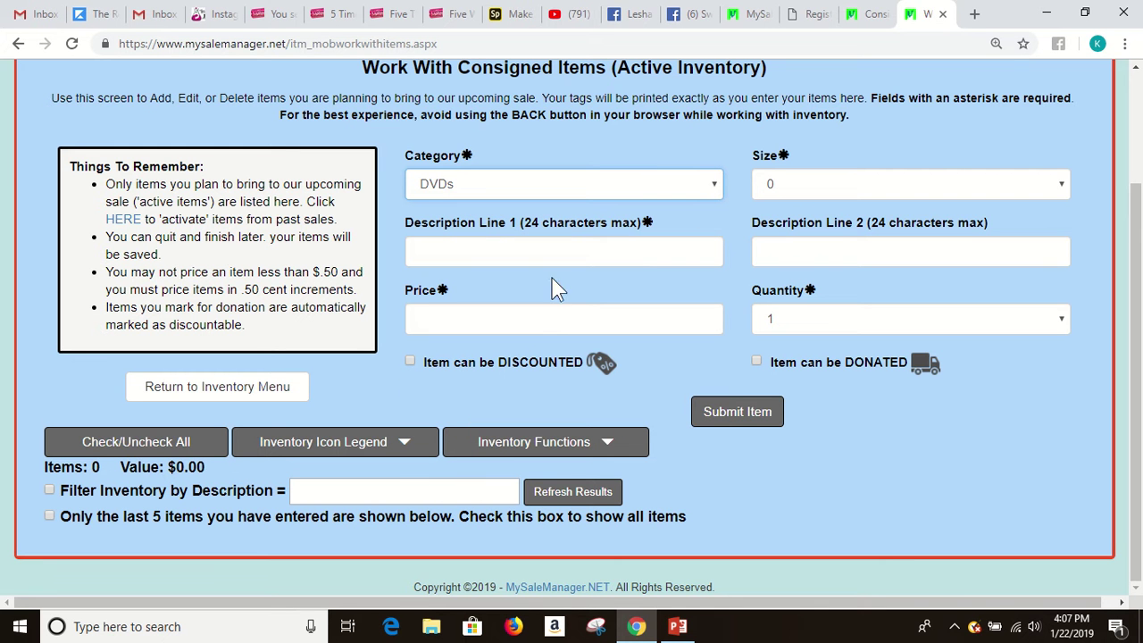
# Enter "thomas the train" as the DVD's first description line and set its price to 2.00
pyautogui.click(459, 241)
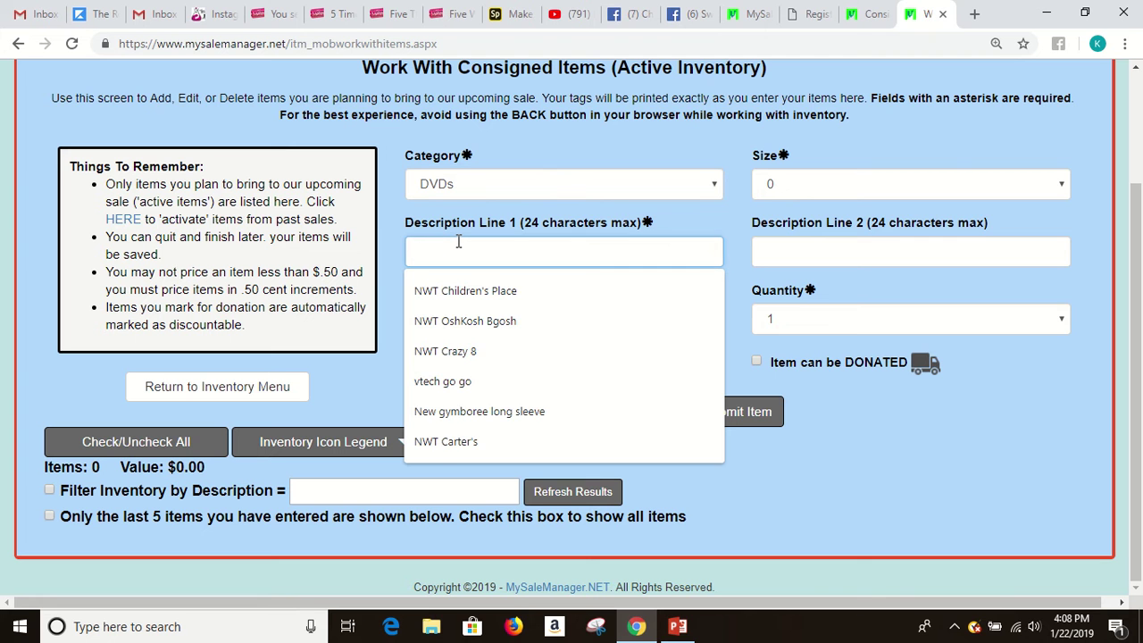
pyautogui.write('thomas the train')
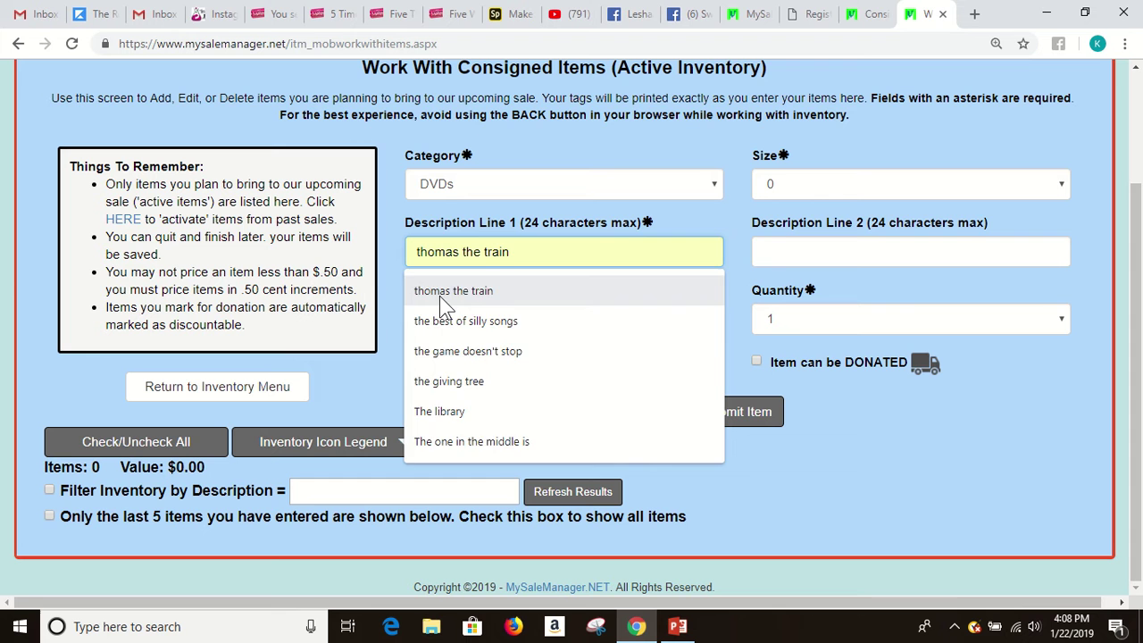
pyautogui.click(440, 296)
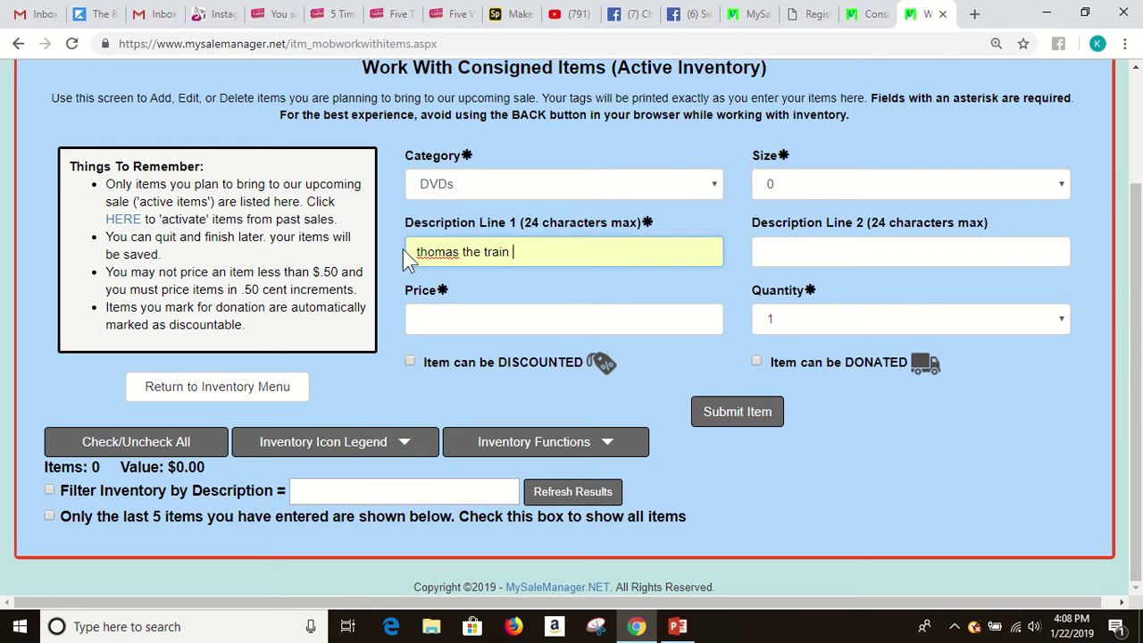
pyautogui.click(448, 321)
pyautogui.write('2.00')
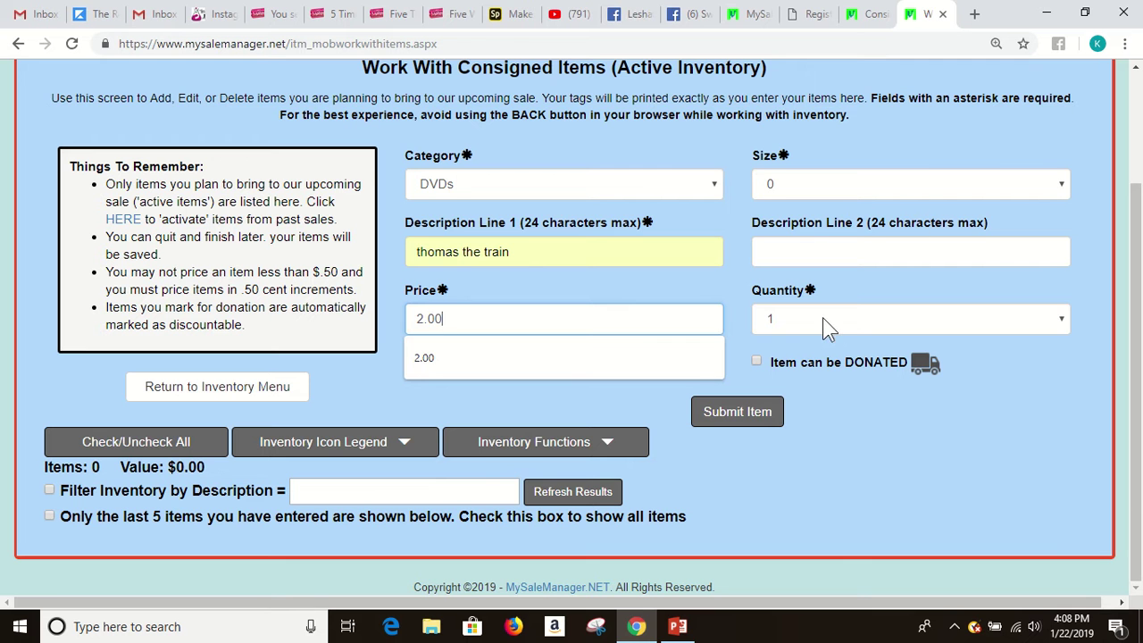
pyautogui.click(855, 425)
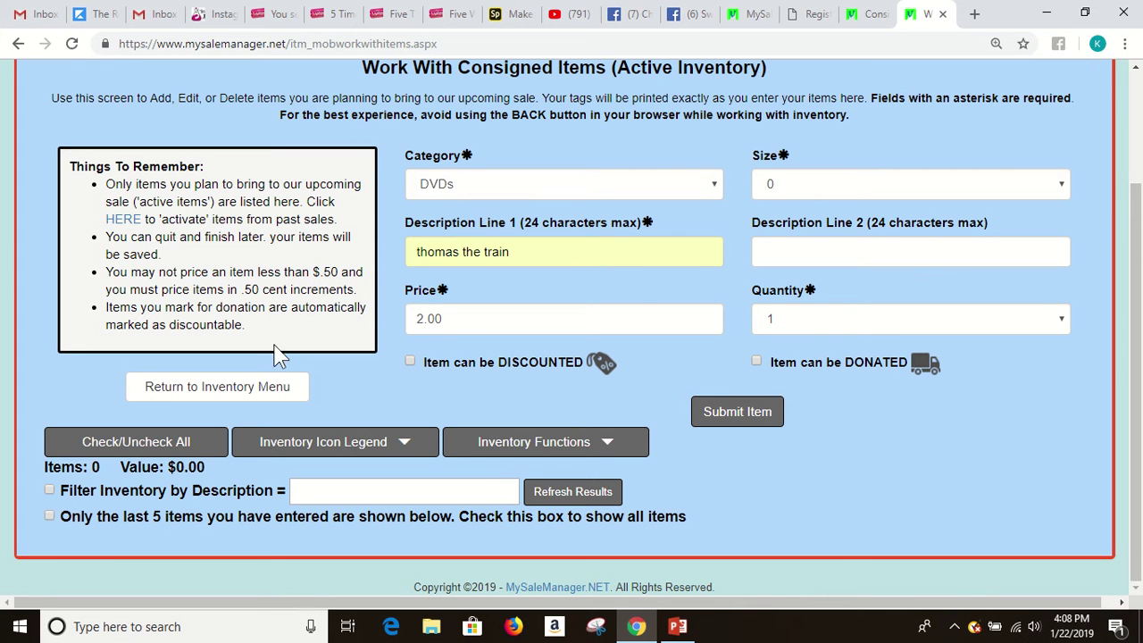
# Allow the DVD to be both discounted and donated, and submit it to the inventory
pyautogui.click(409, 362)
pyautogui.click(758, 362)
pyautogui.click(743, 415)
pyautogui.scroll(-3, 1003, 492)
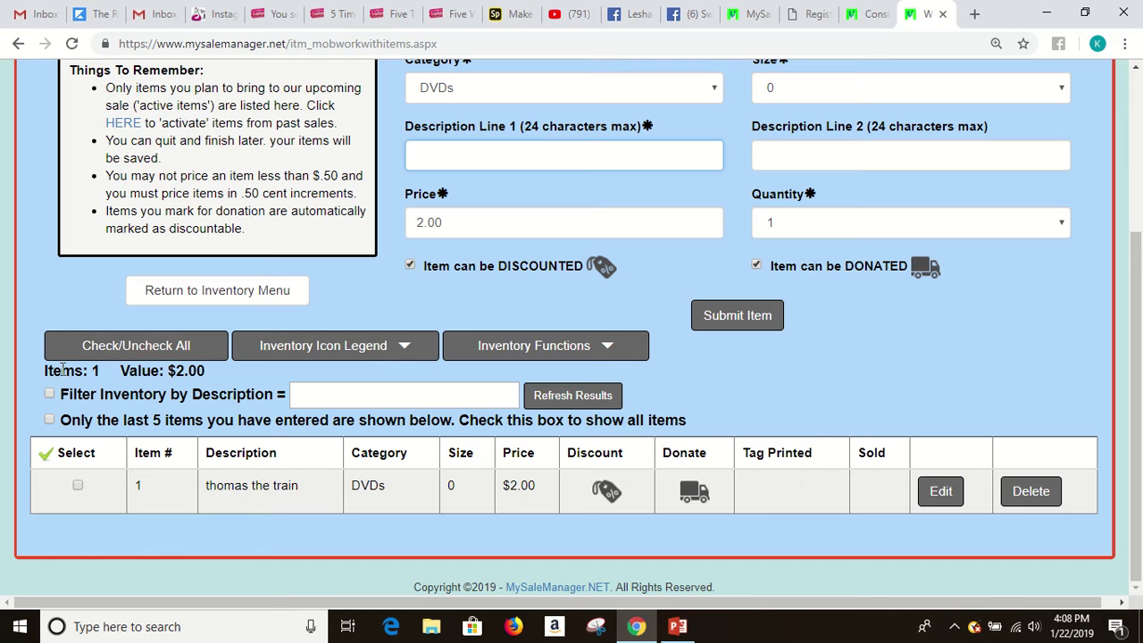
# Set the next item's category to Clothing - Boys and its size to 2T
pyautogui.scroll(3, 861, 408)
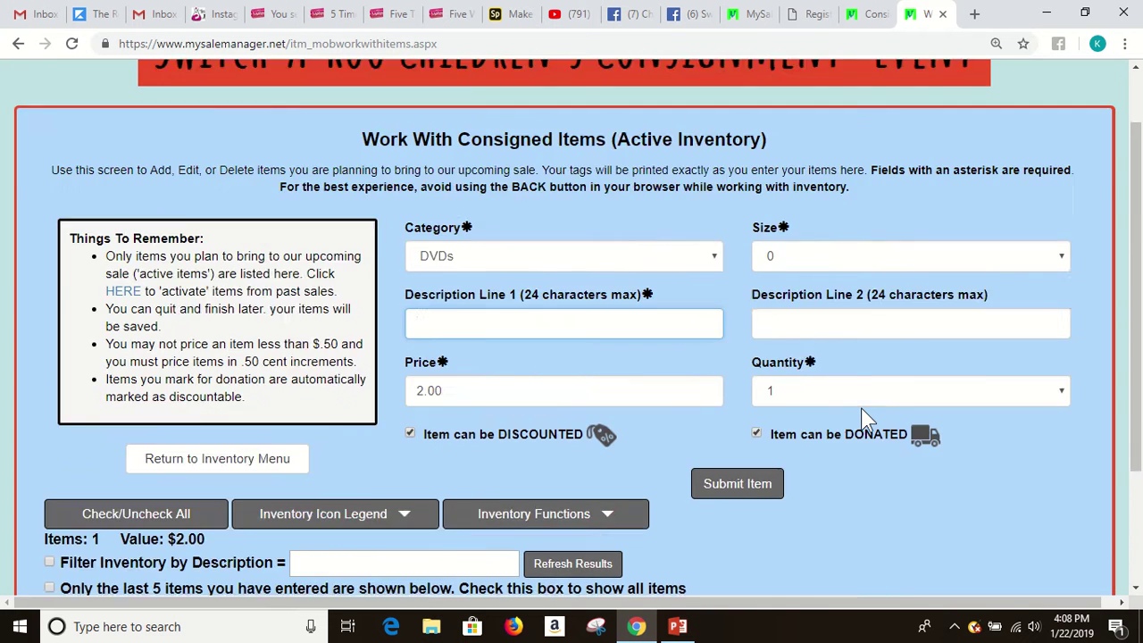
pyautogui.click(470, 327)
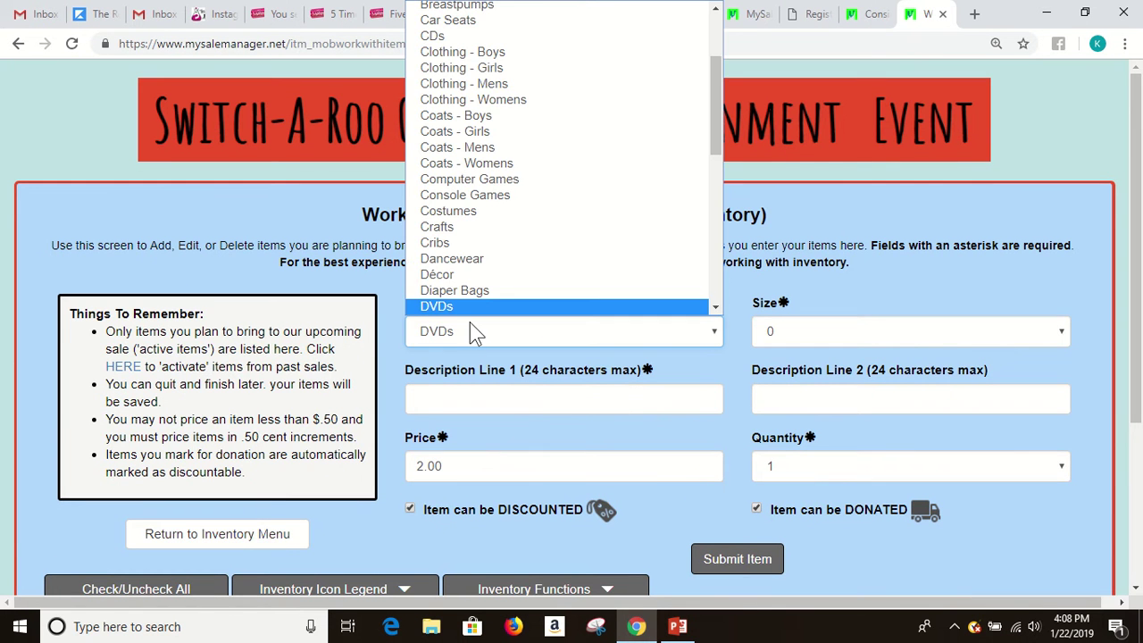
pyautogui.click(548, 56)
pyautogui.click(814, 329)
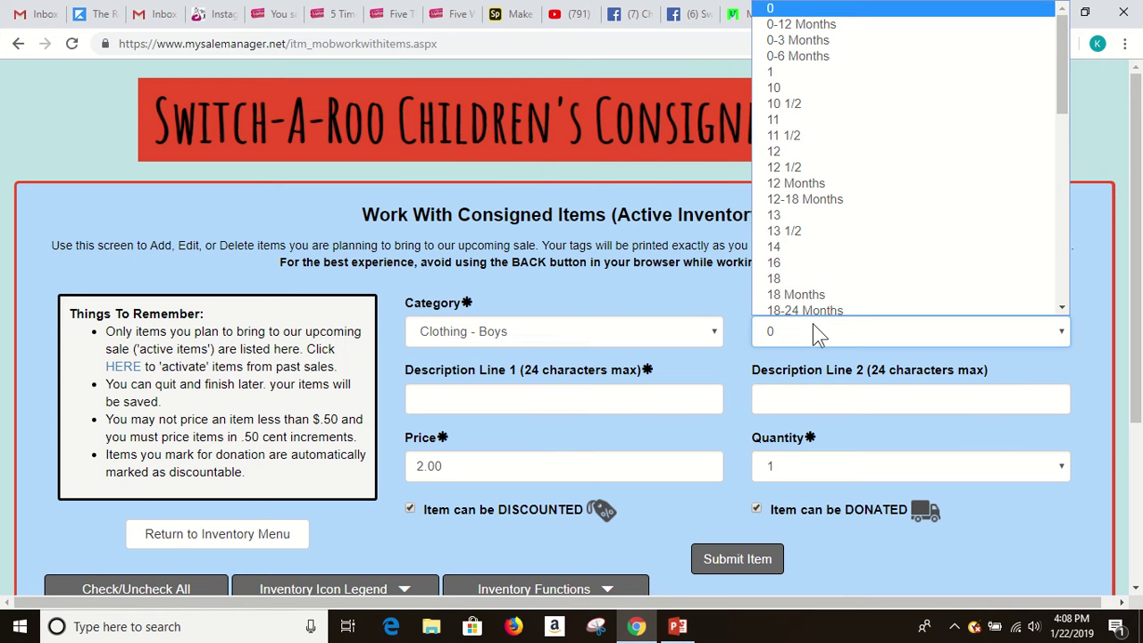
pyautogui.scroll(-4, 849, 235)
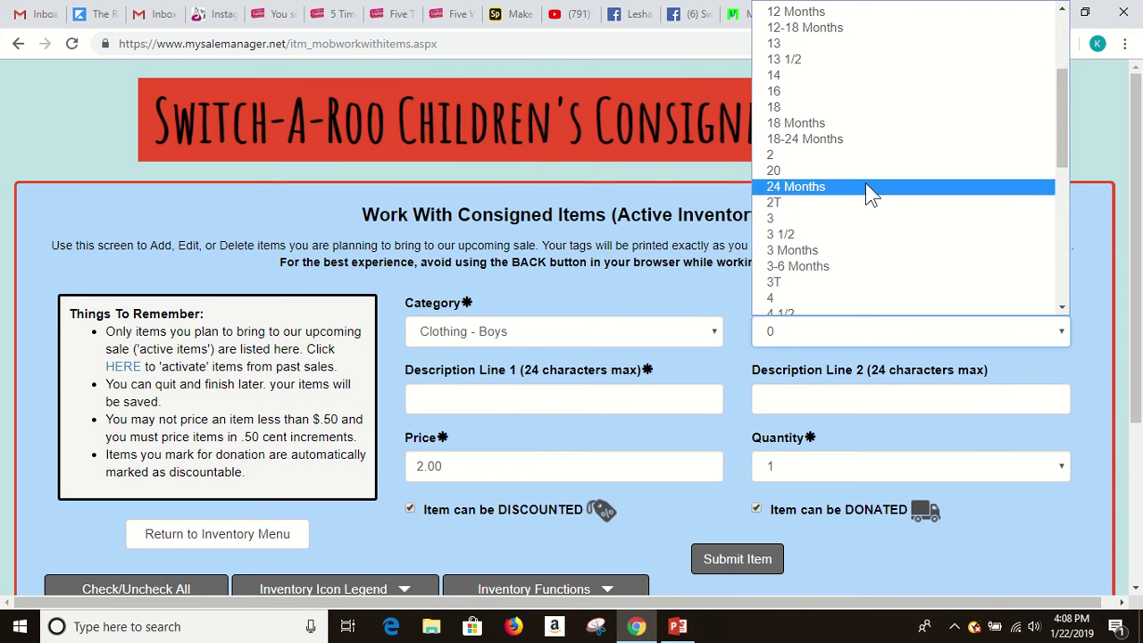
pyautogui.click(865, 203)
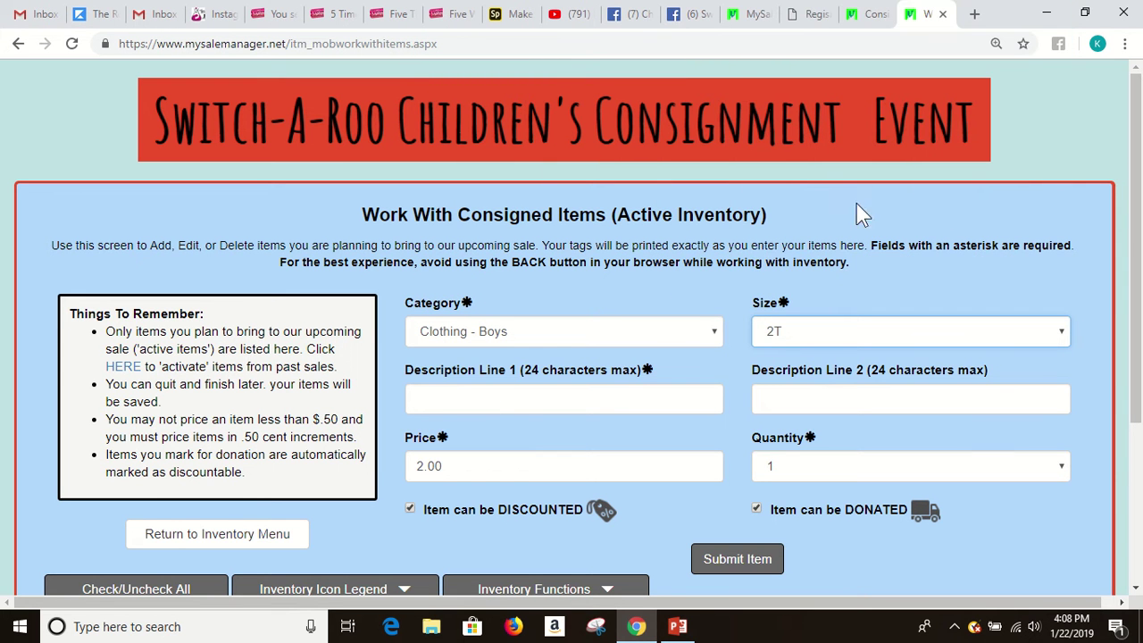
# Describe the clothing item as "NWT Children's Place" on line 1 and "shorts blue" on line 2
pyautogui.click(495, 403)
pyautogui.write("n's Place")
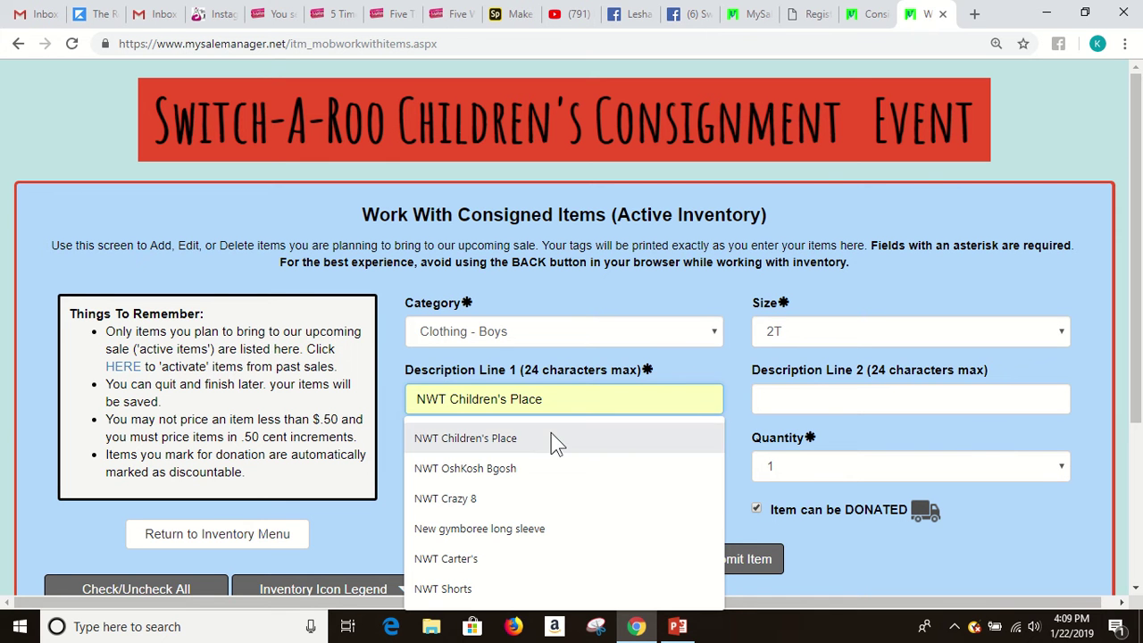
pyautogui.click(552, 437)
pyautogui.click(827, 402)
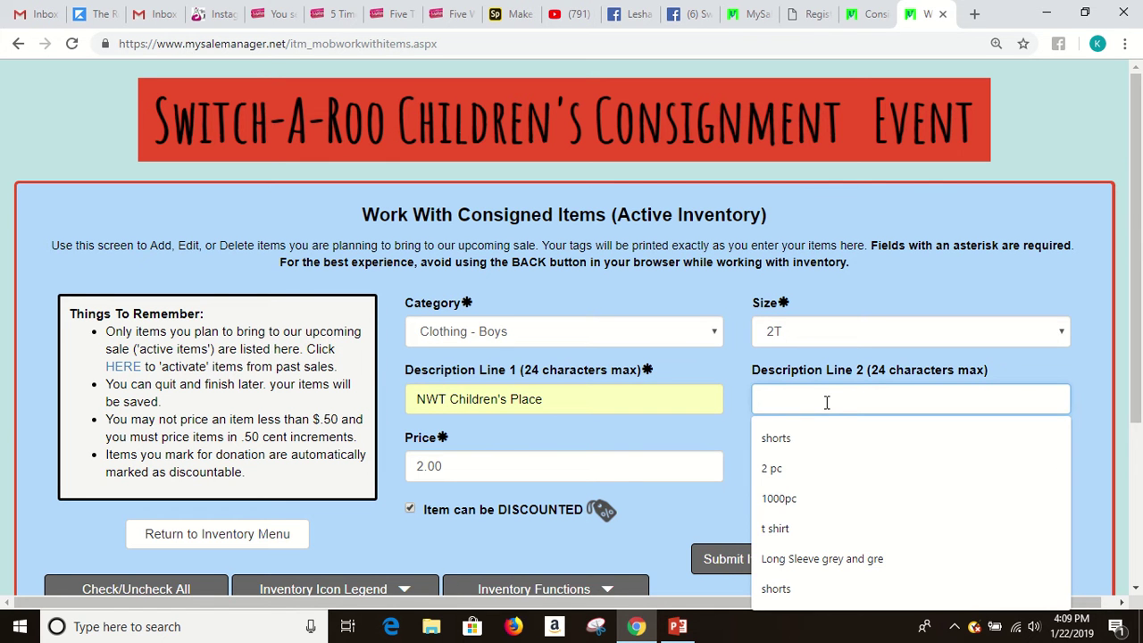
pyautogui.click(810, 450)
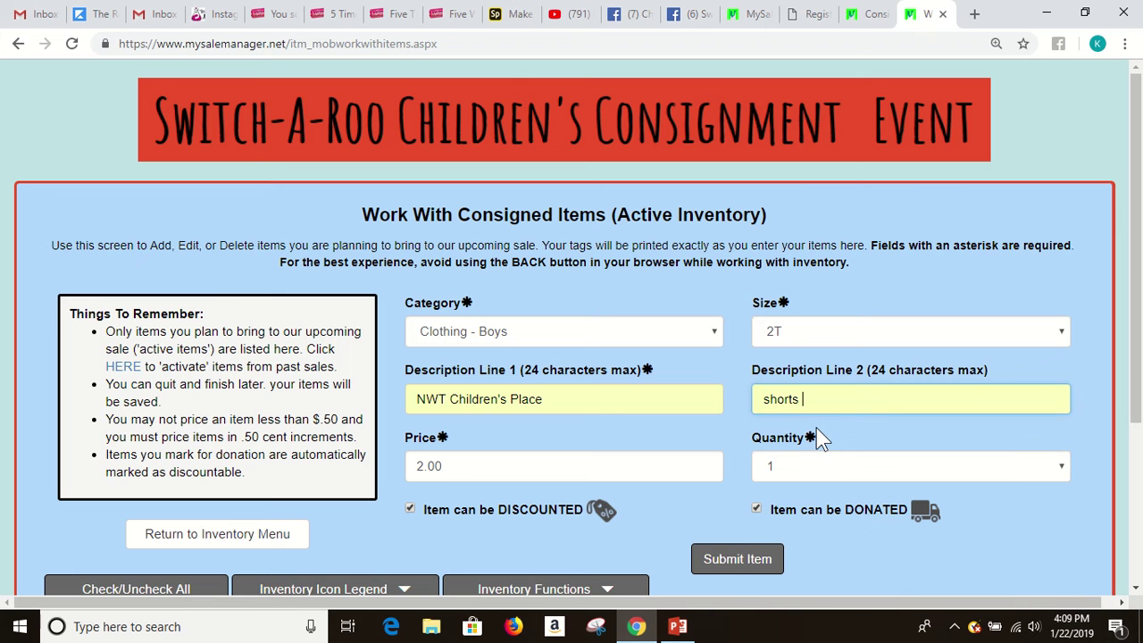
pyautogui.write('blue')
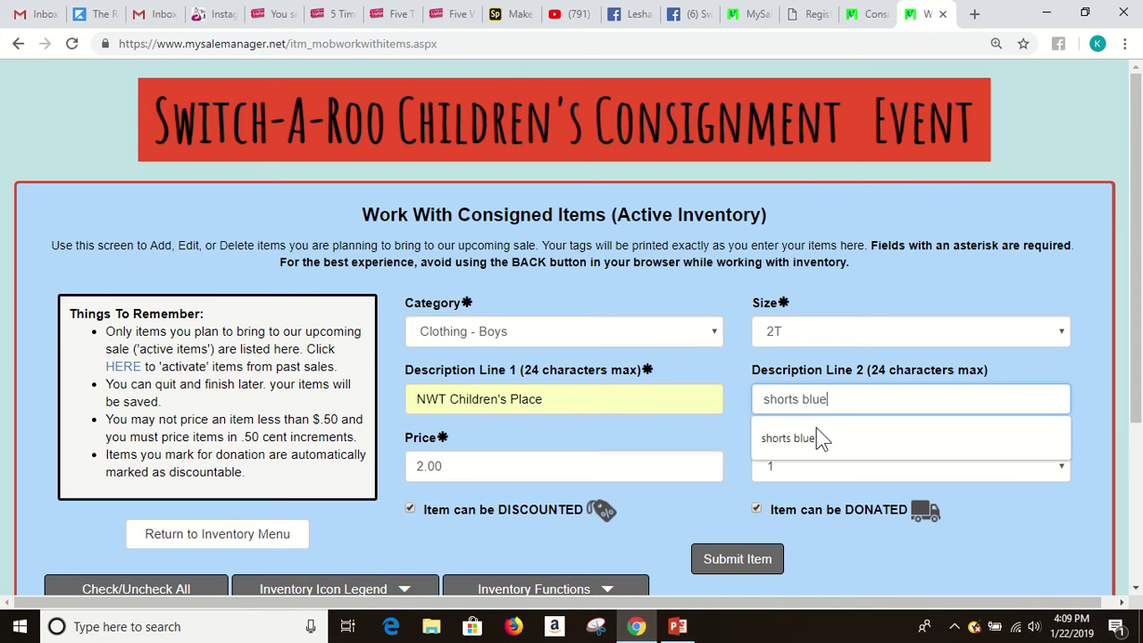
# Set the price of the Children's Place shorts to 4.00
pyautogui.click(460, 465)
pyautogui.press('BackSpace')
pyautogui.press('BackSpace')
pyautogui.press('BackSpace')
pyautogui.press('BackSpace')
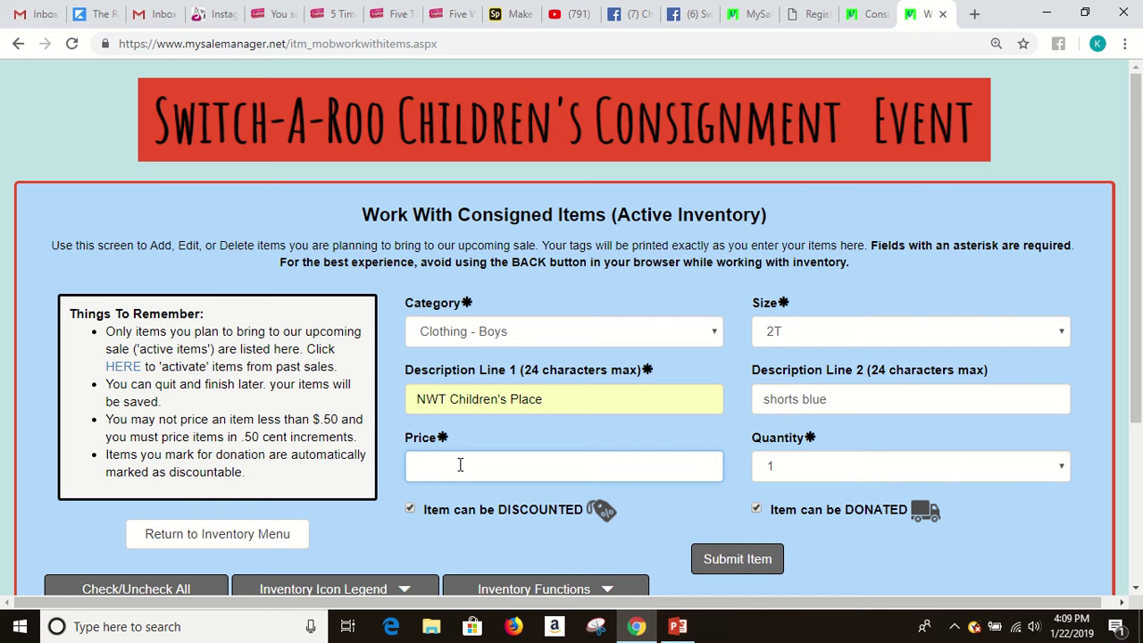
pyautogui.write('4.00')
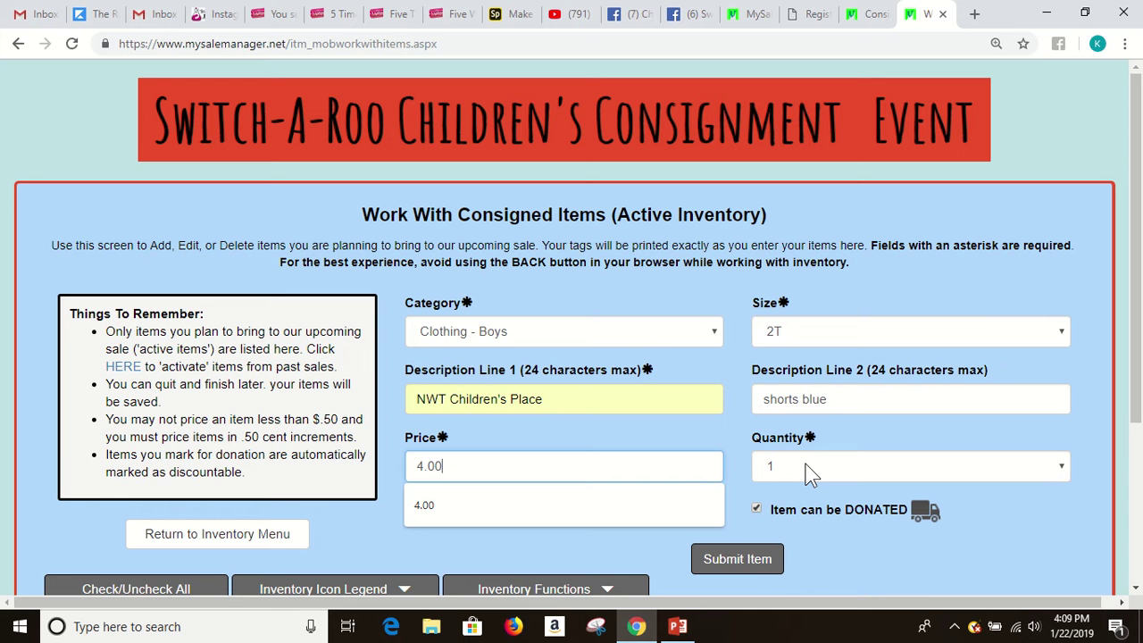
# Exclude the shorts from both discounting and donation, and submit the item to the inventory
pyautogui.scroll(-1, 929, 456)
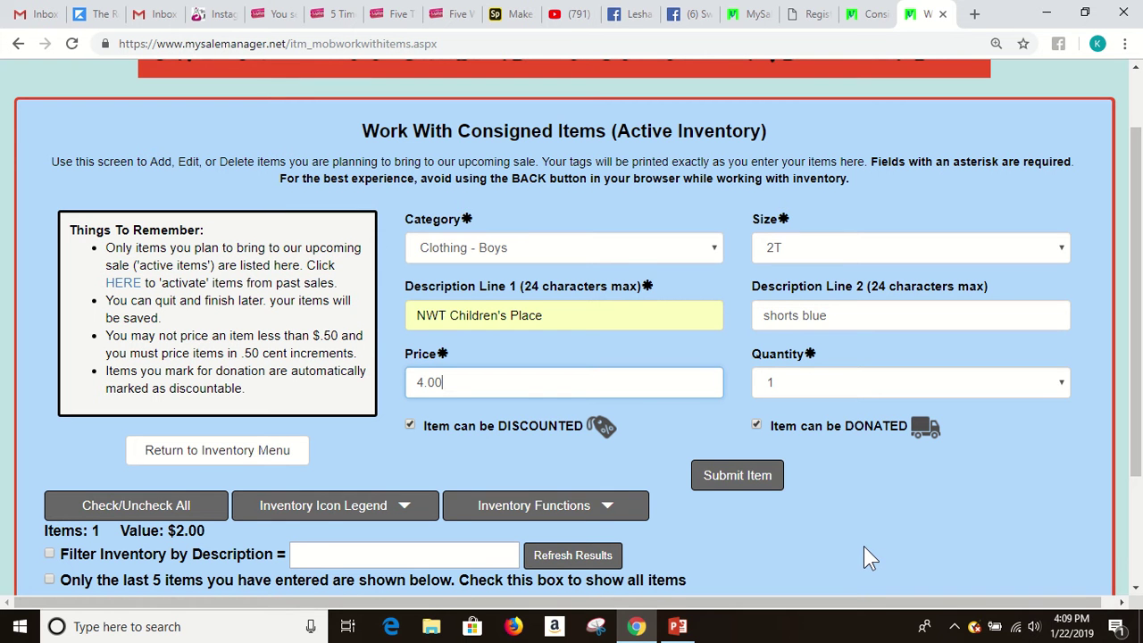
pyautogui.click(410, 425)
pyautogui.click(755, 426)
pyautogui.scroll(-3, 833, 483)
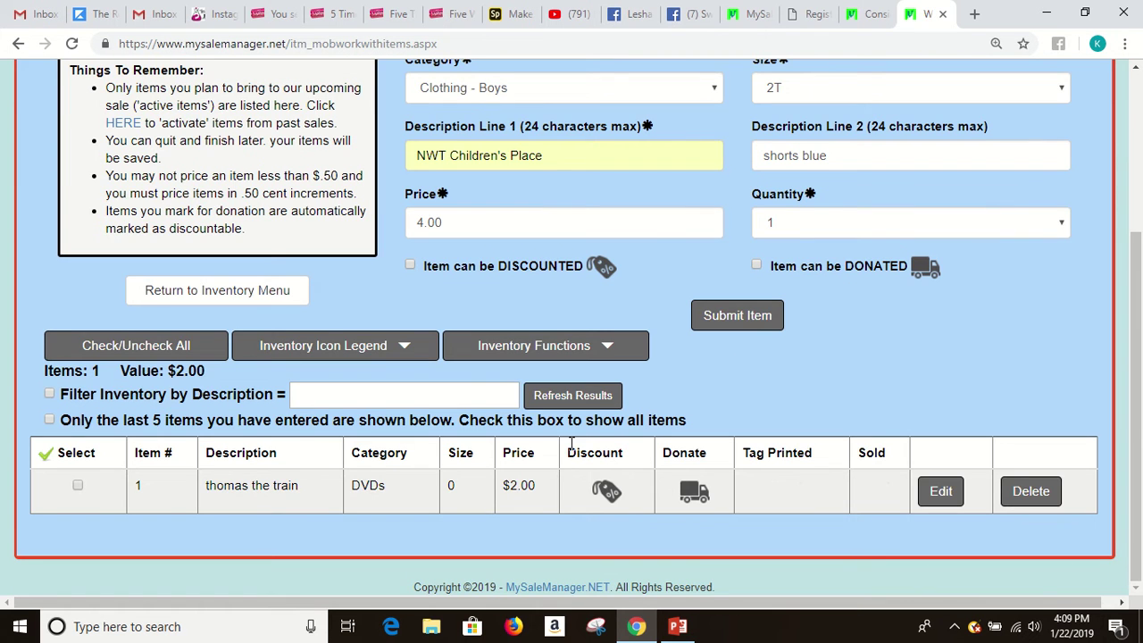
pyautogui.click(764, 325)
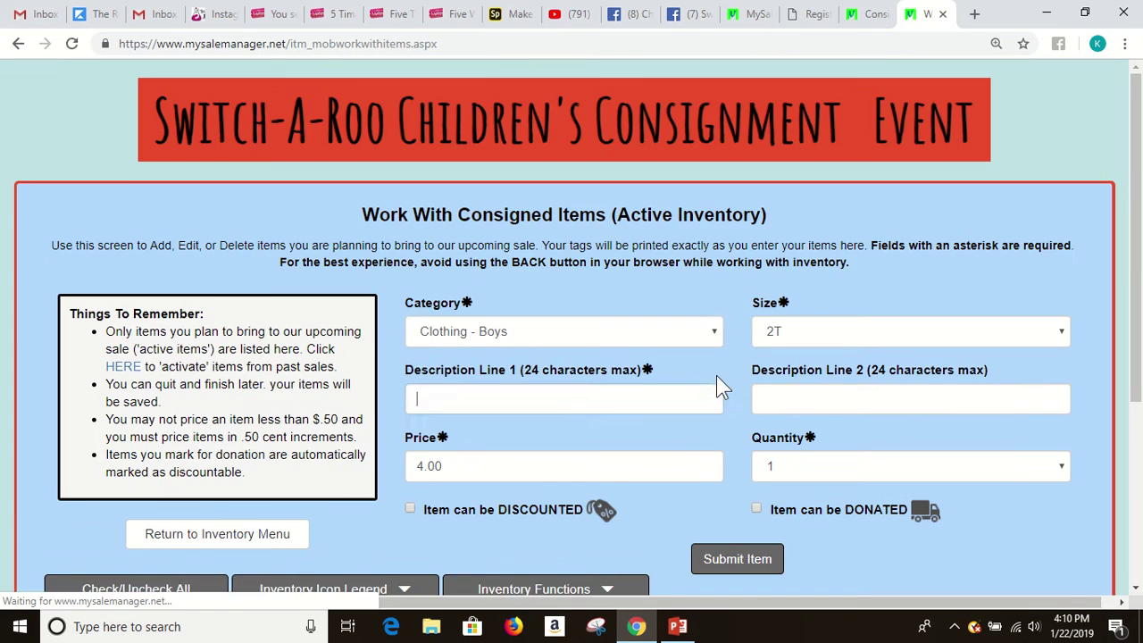
# Return to the inventory menu and generate all item tags in HTML format
pyautogui.scroll(-4, 720, 388)
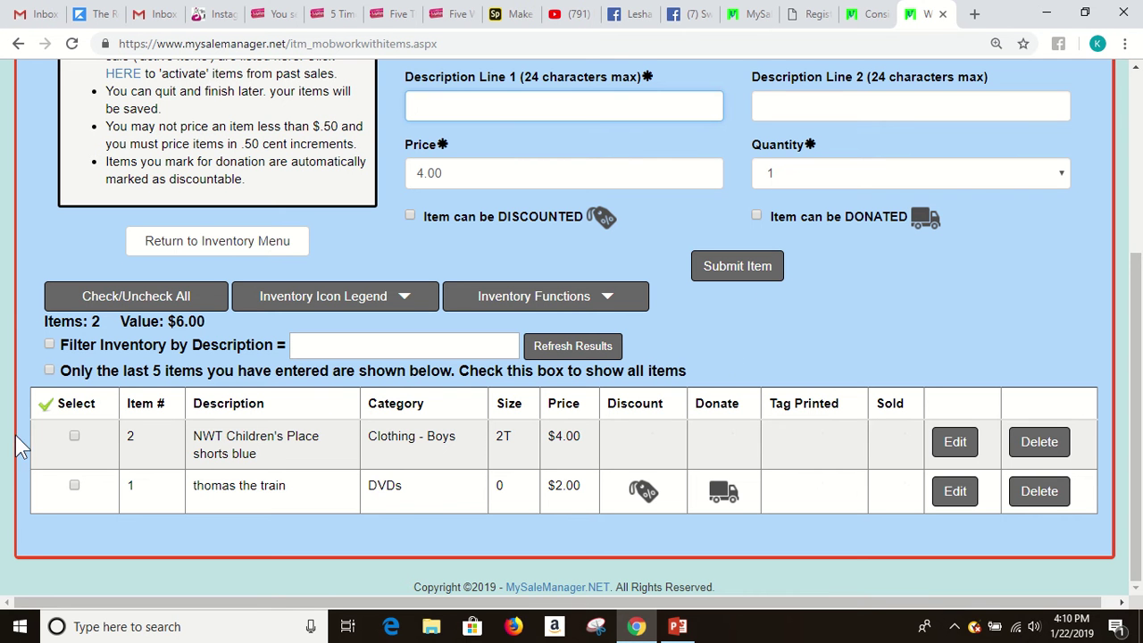
pyautogui.click(183, 253)
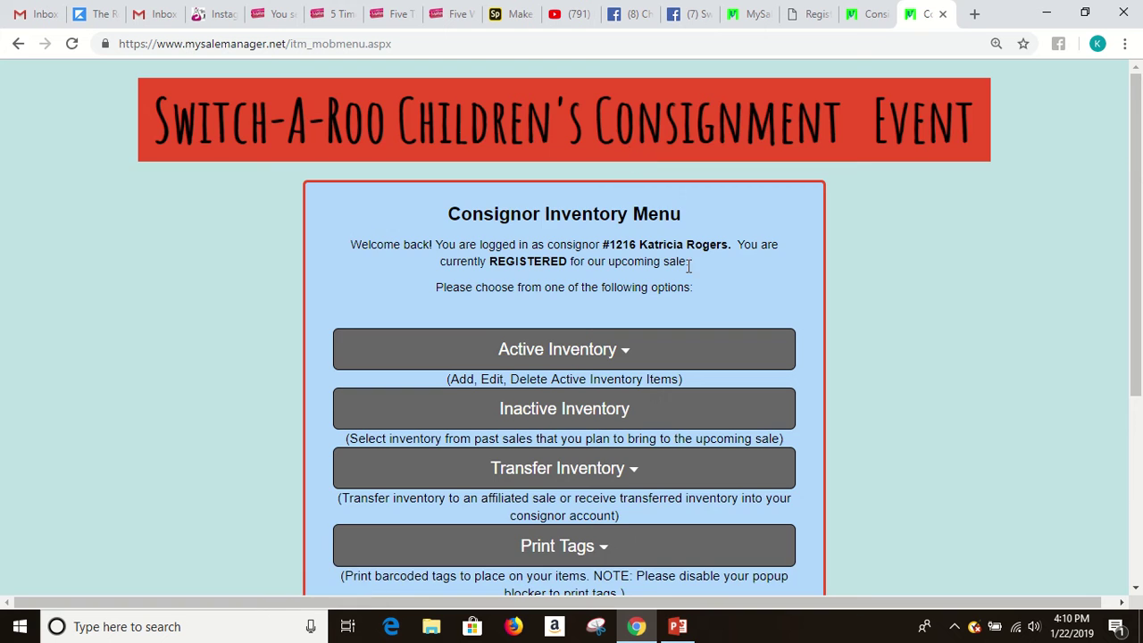
pyautogui.scroll(-2, 643, 330)
pyautogui.click(607, 386)
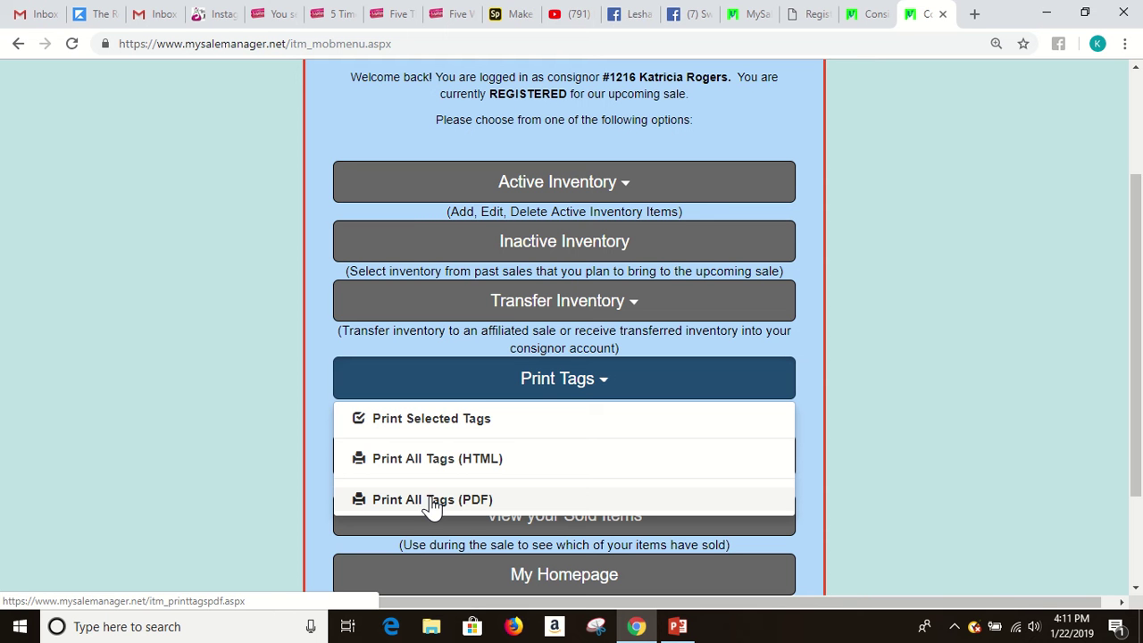
pyautogui.click(440, 461)
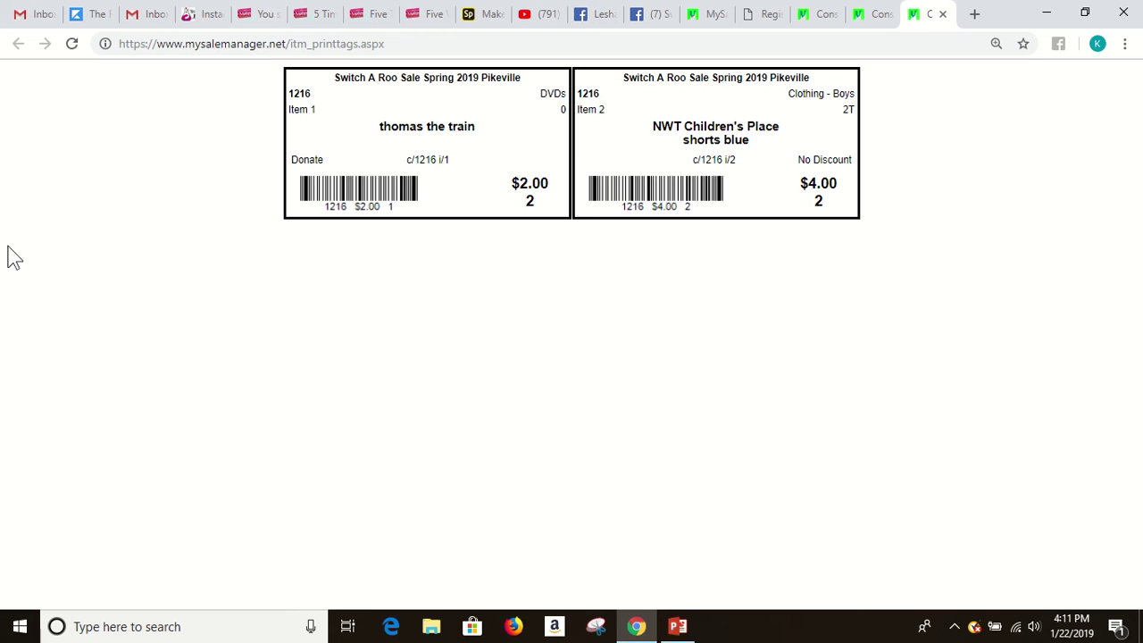
# Check the print preview of the tag sheet without printing it, and close the tag page
pyautogui.rightClick(147, 156)
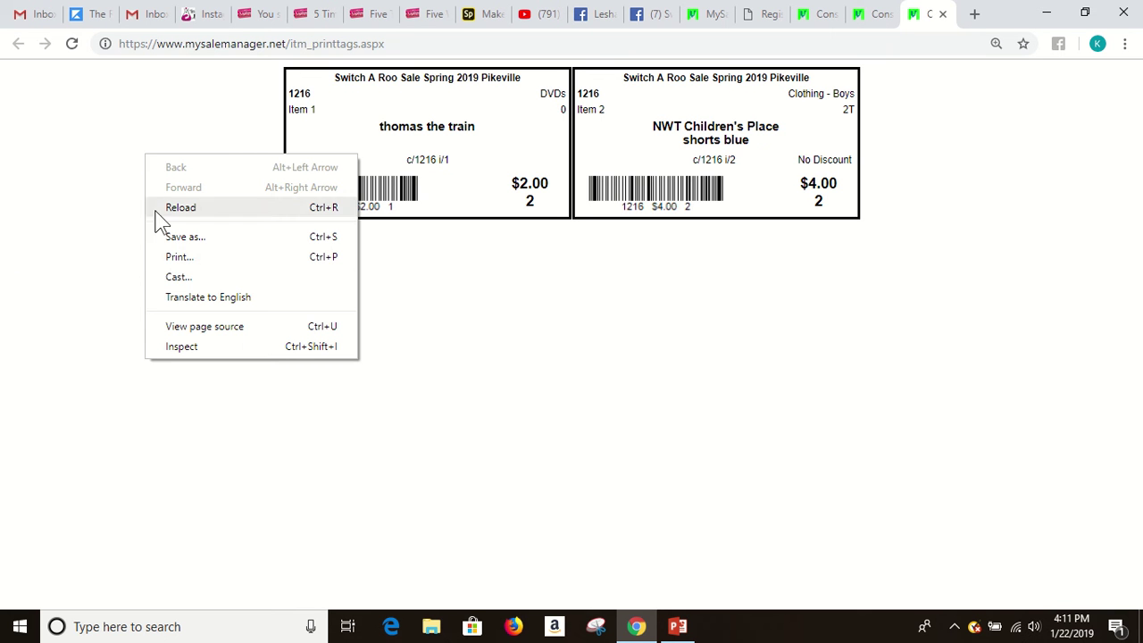
pyautogui.click(175, 260)
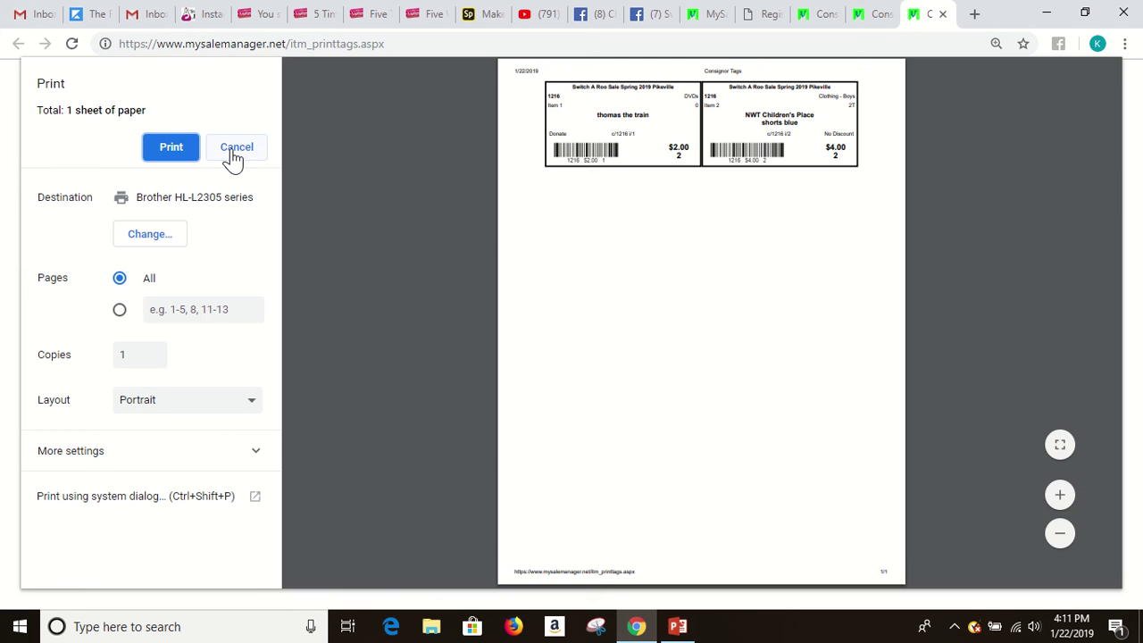
pyautogui.click(232, 152)
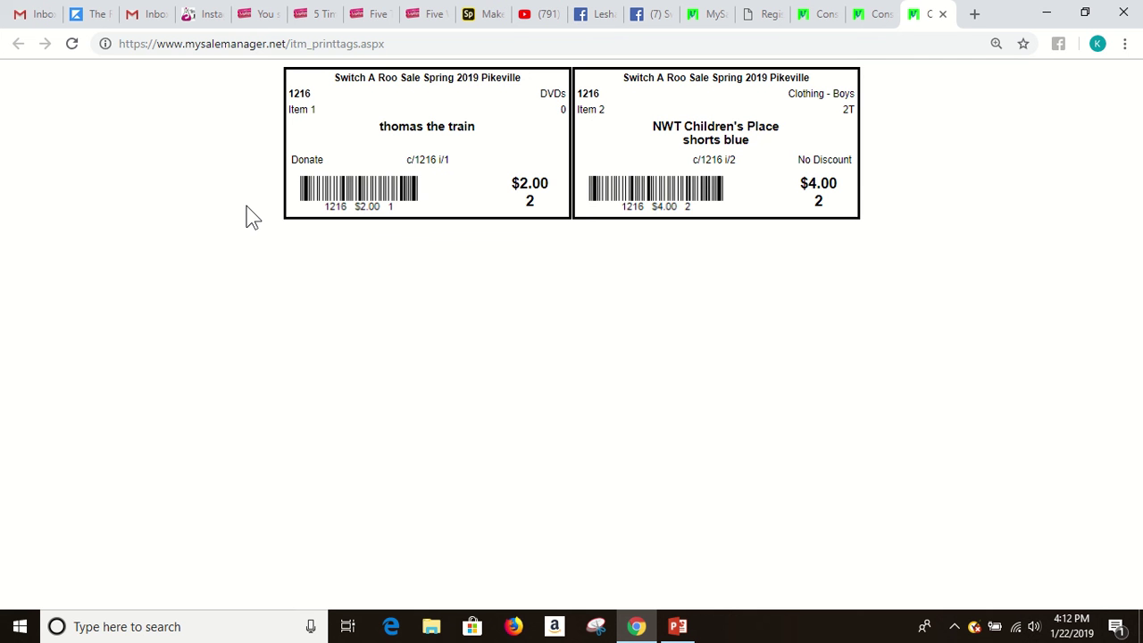
pyautogui.click(943, 15)
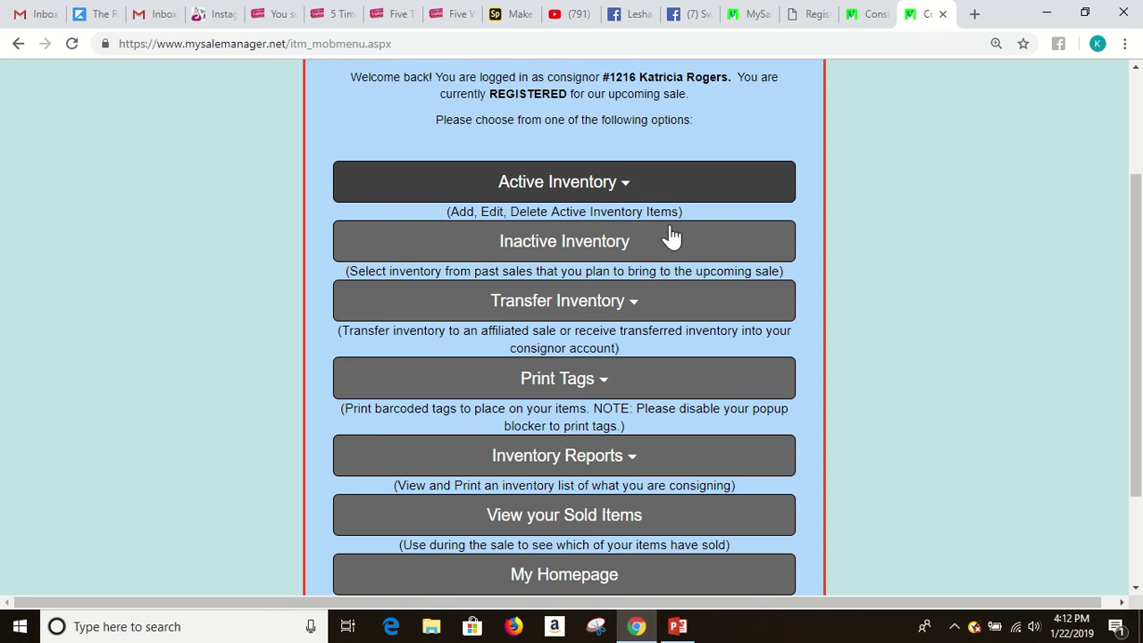
# Open the page for printing selected tags and expand its tag printing options
pyautogui.click(603, 383)
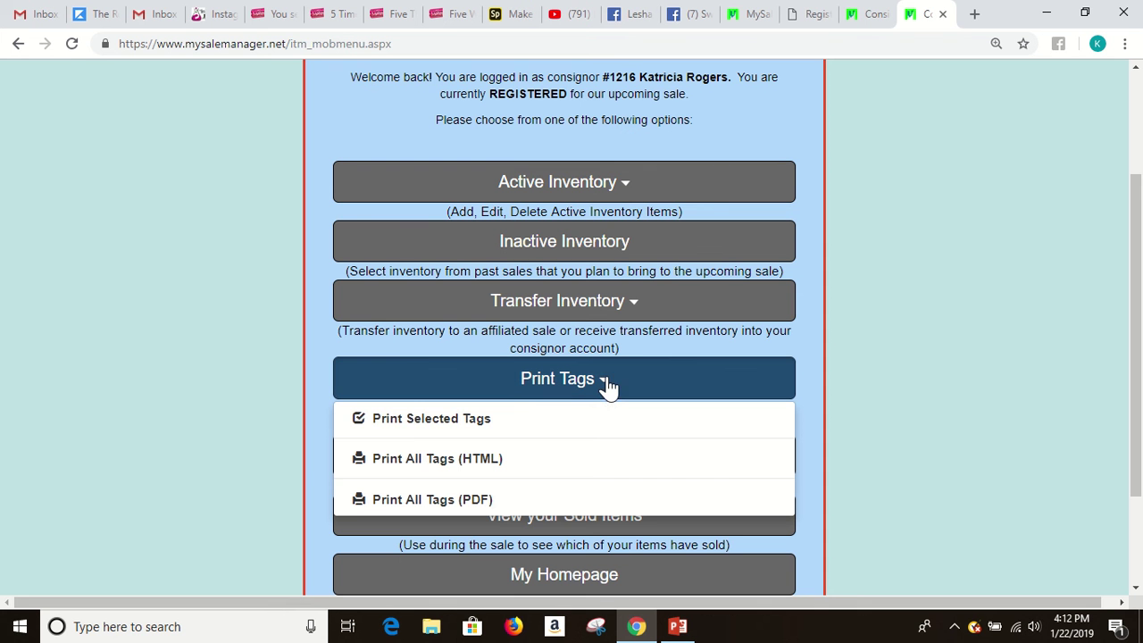
pyautogui.click(418, 429)
pyautogui.scroll(-1, 337, 390)
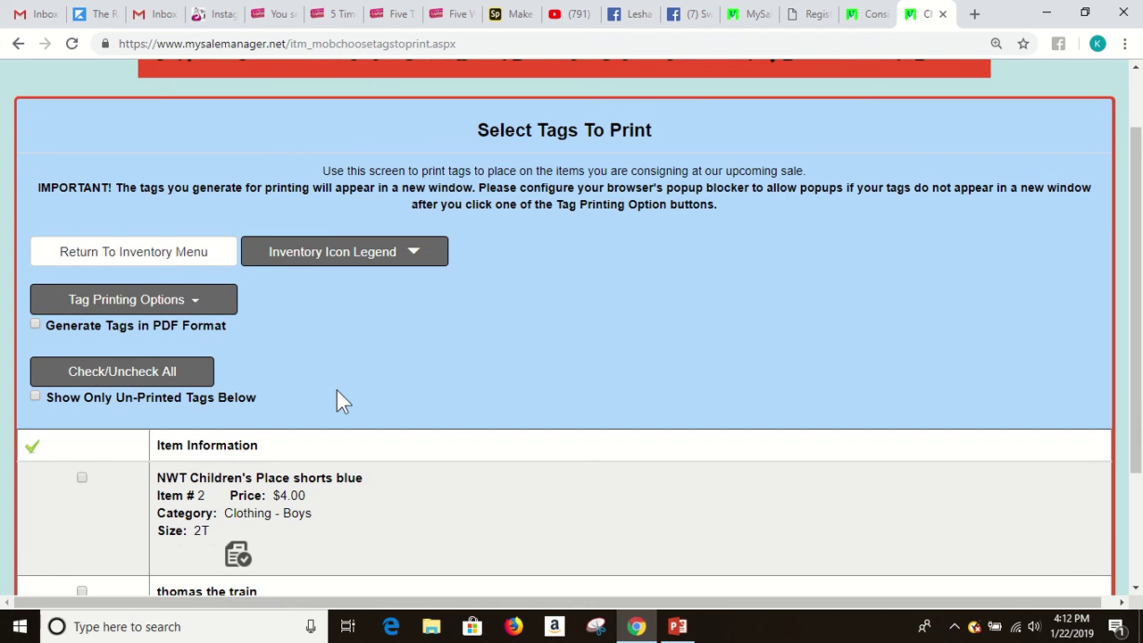
pyautogui.click(196, 306)
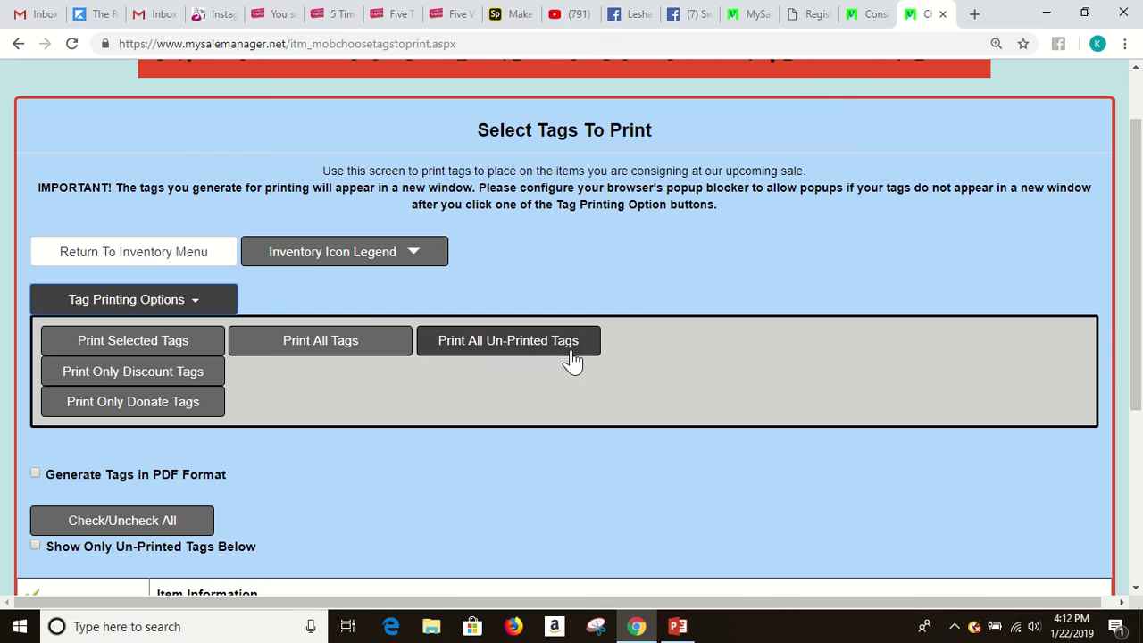
pyautogui.click(611, 226)
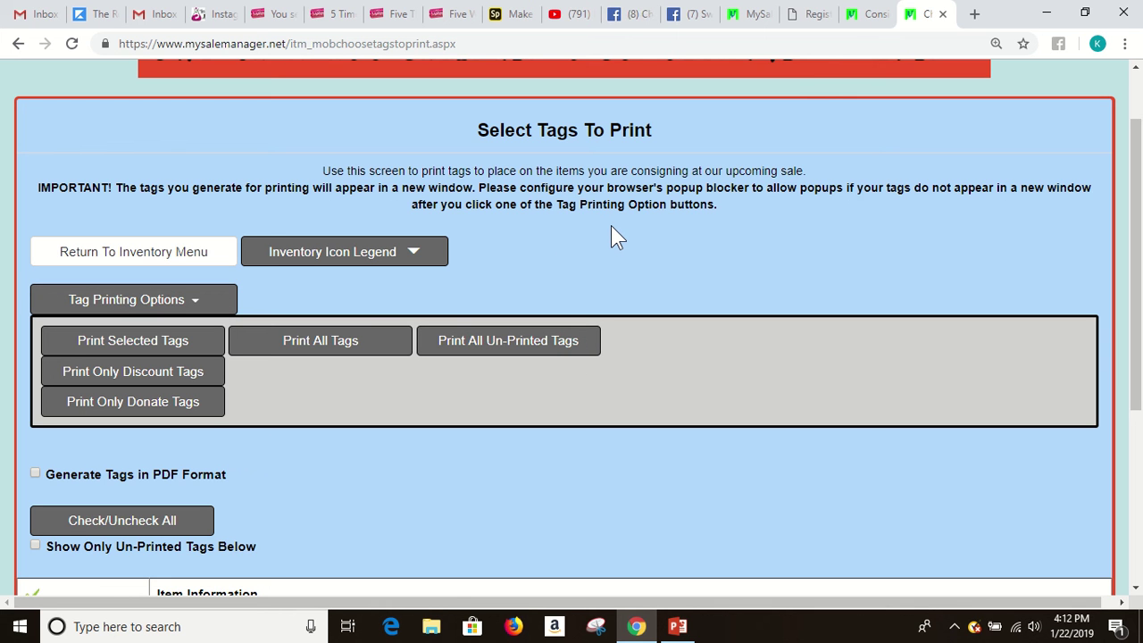